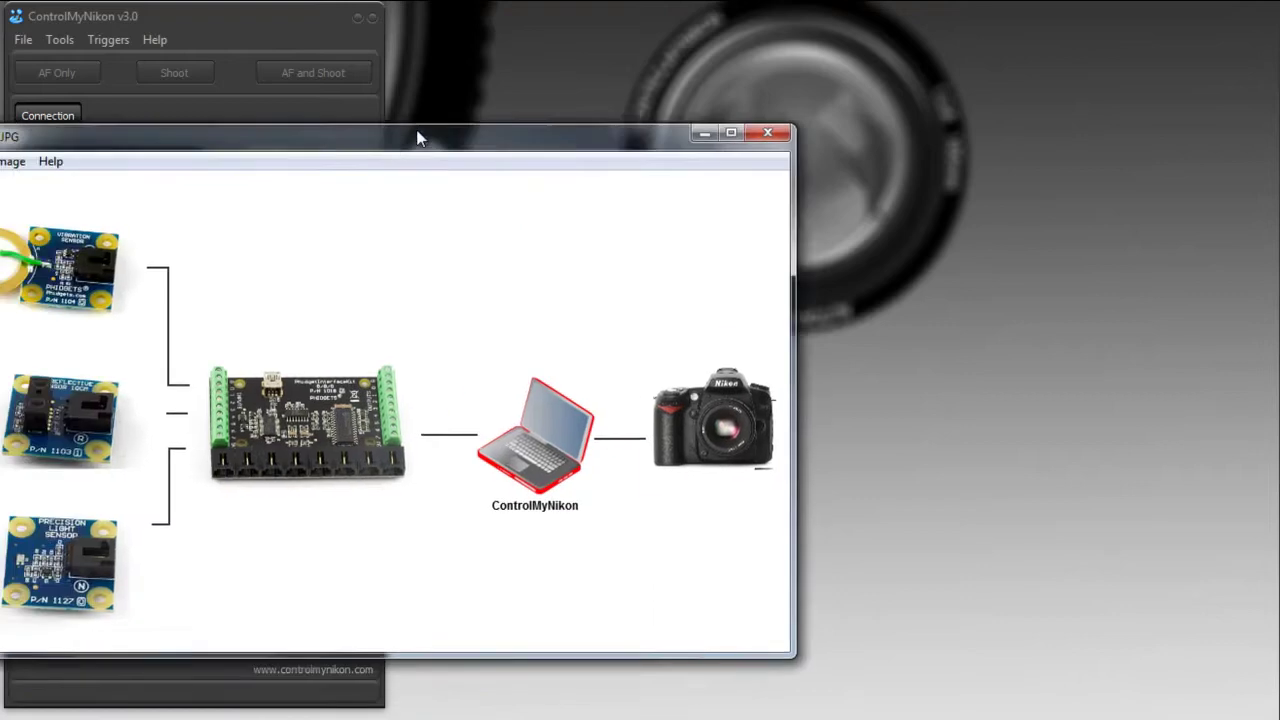
- Drag the Phidgets photo window to the centre of the screen
{"action": "left_click_drag", "start_coordinate": [414, 131], "coordinate": [678, 100]}
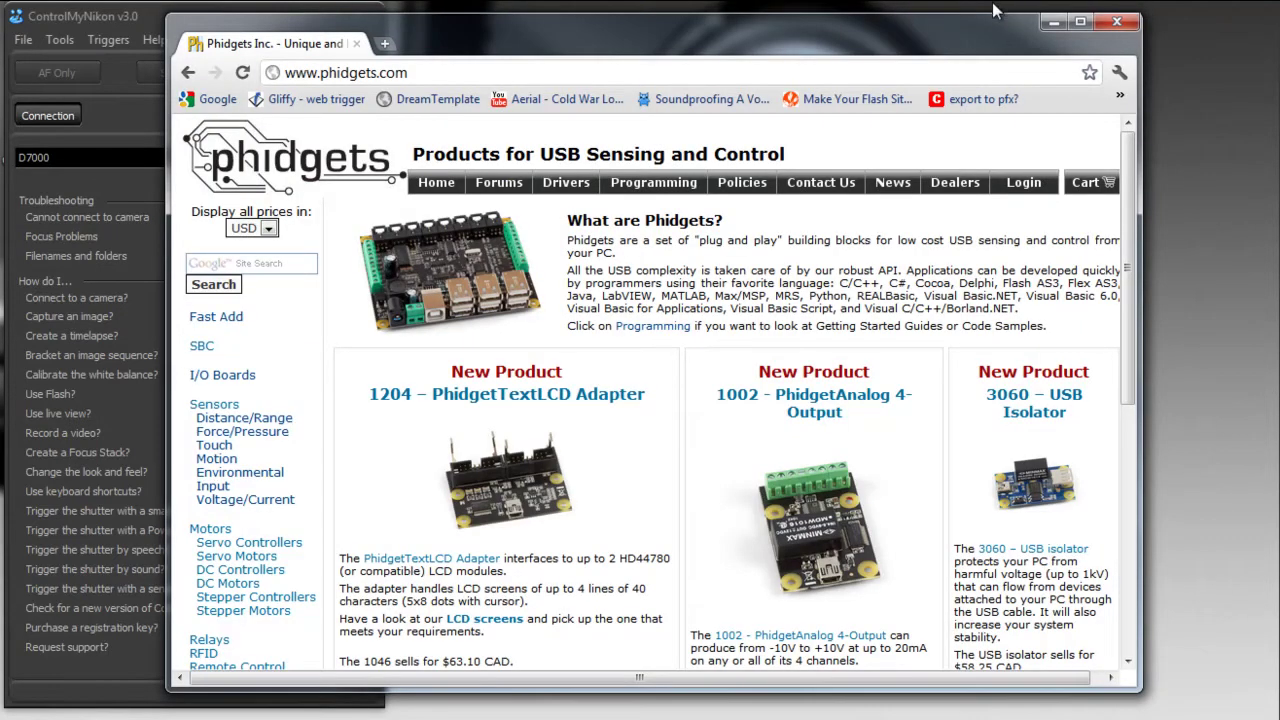
{"action": "mouse_move", "coordinate": [1129, 275]}
{"action": "left_mouse_down"}
{"action": "mouse_move", "coordinate": [1134, 393]}
{"action": "mouse_move", "coordinate": [1131, 269]}
{"action": "left_mouse_up"}
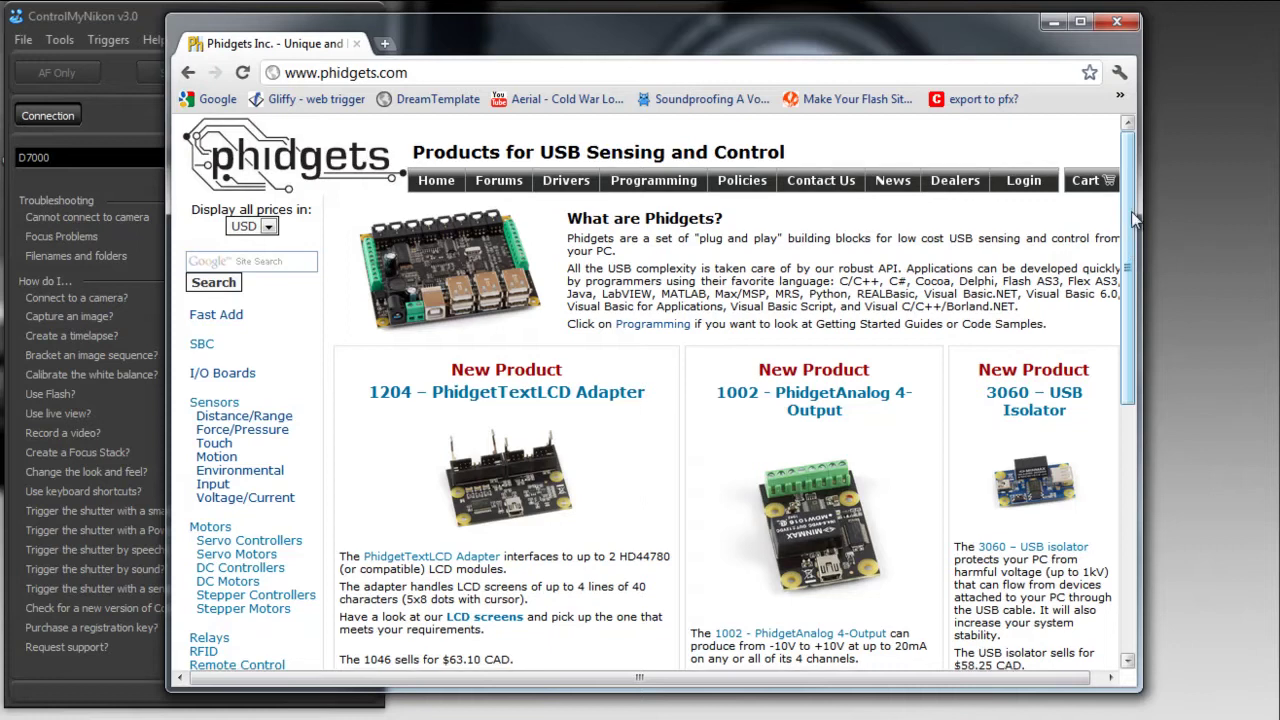
{"action": "mouse_move", "coordinate": [1134, 214]}
{"action": "left_mouse_down"}
{"action": "mouse_move", "coordinate": [1134, 322]}
{"action": "mouse_move", "coordinate": [1123, 228]}
{"action": "left_mouse_up"}
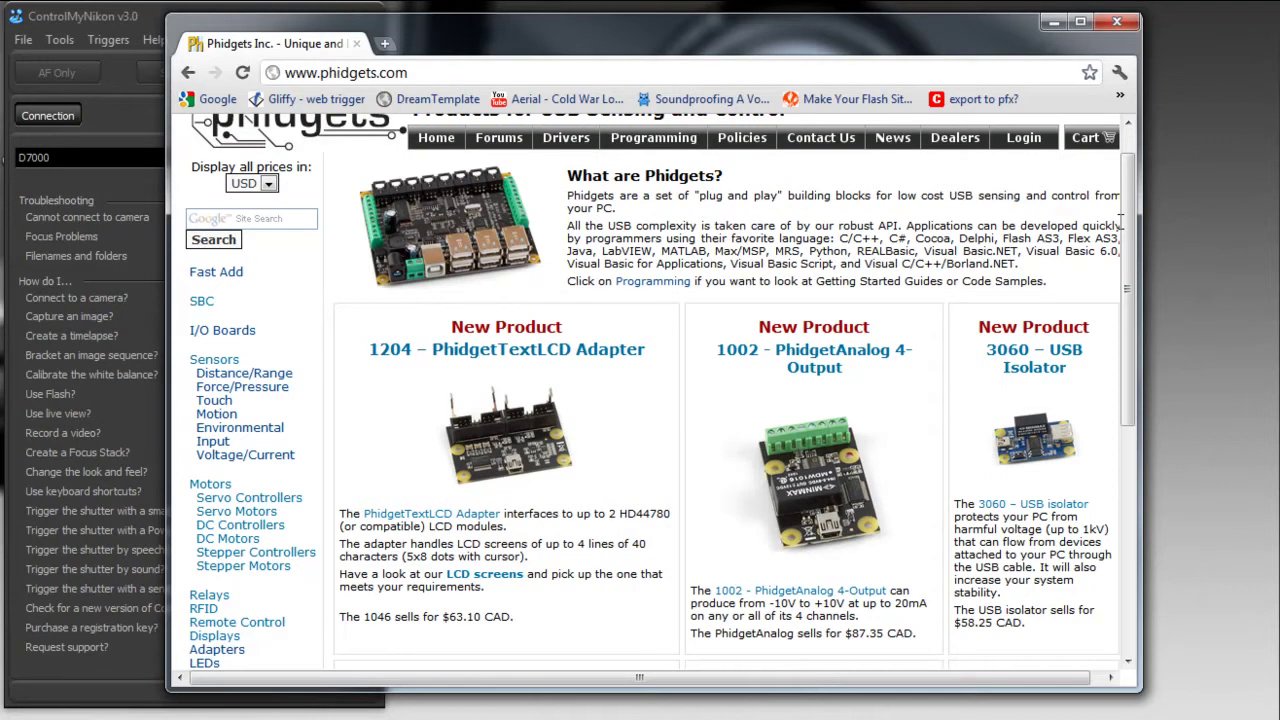
{"action": "left_click_drag", "start_coordinate": [1122, 222], "coordinate": [197, 370]}
- Open the 1018 PhidgetInterfaceKit 8/8/8 product page from the I/O Boards list
{"action": "left_click", "coordinate": [221, 305]}
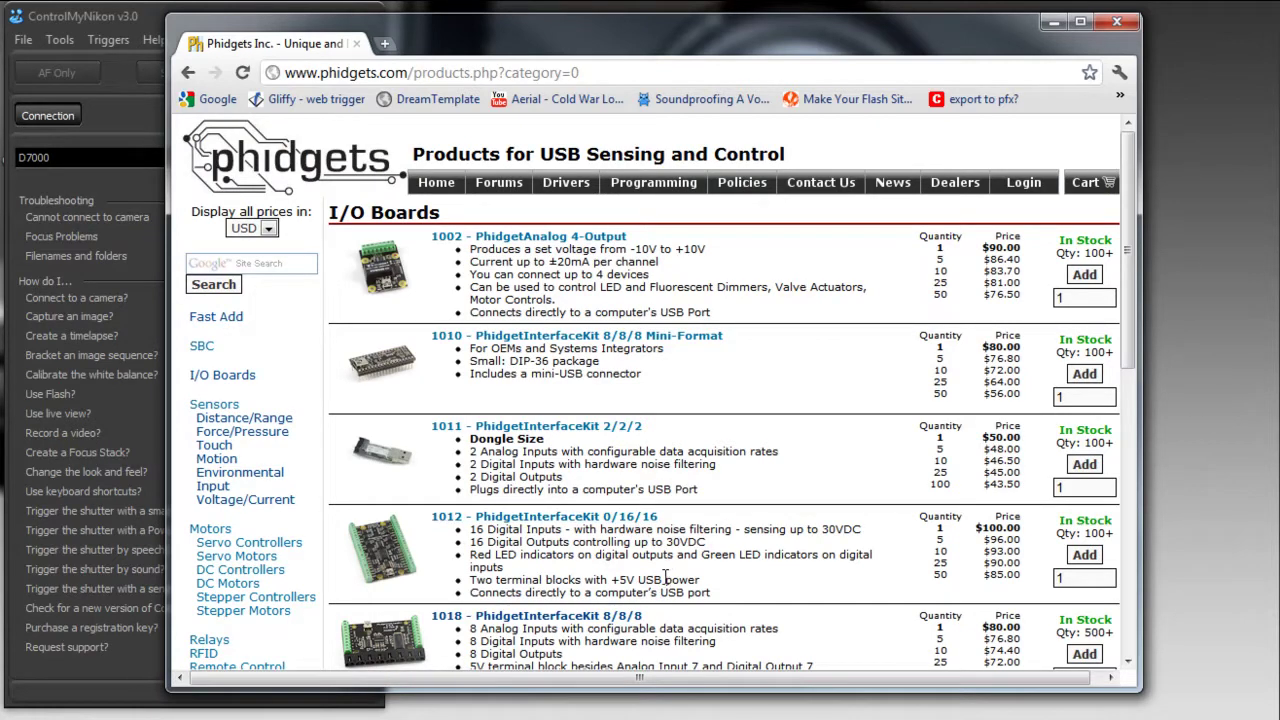
{"action": "scroll", "coordinate": [662, 580], "scroll_direction": "down", "scroll_amount": 2}
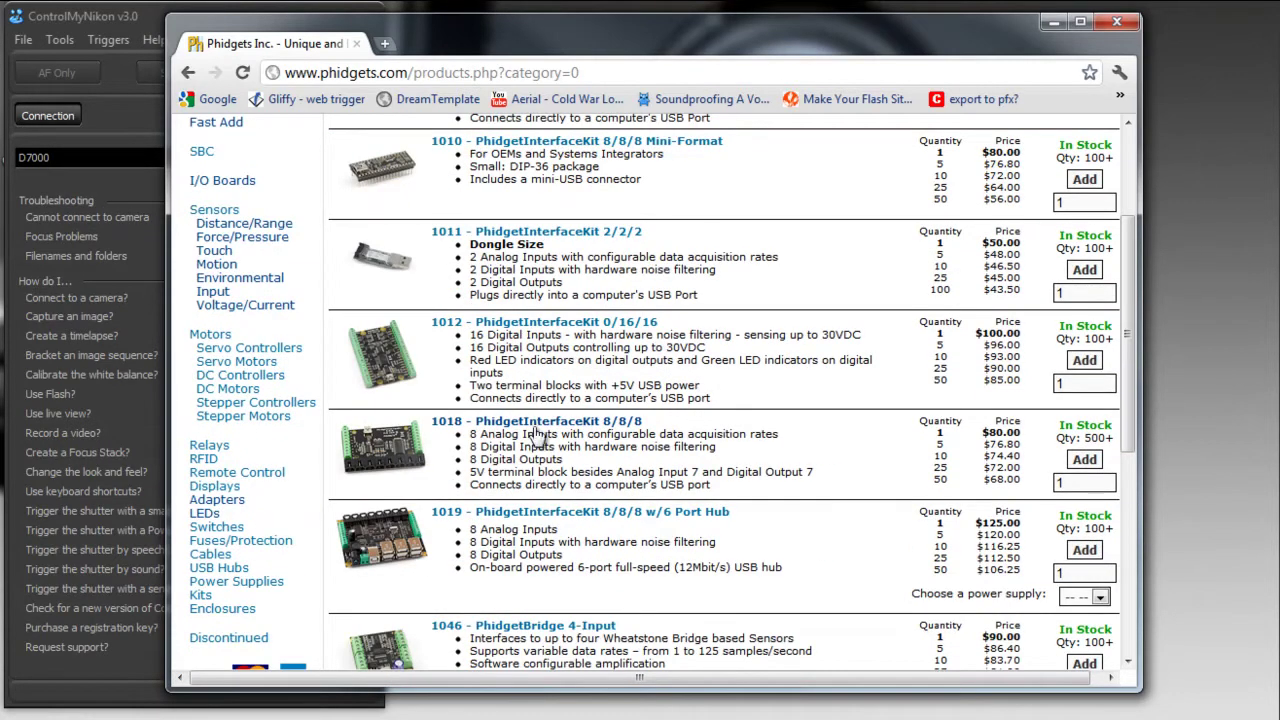
{"action": "left_click", "coordinate": [388, 452]}
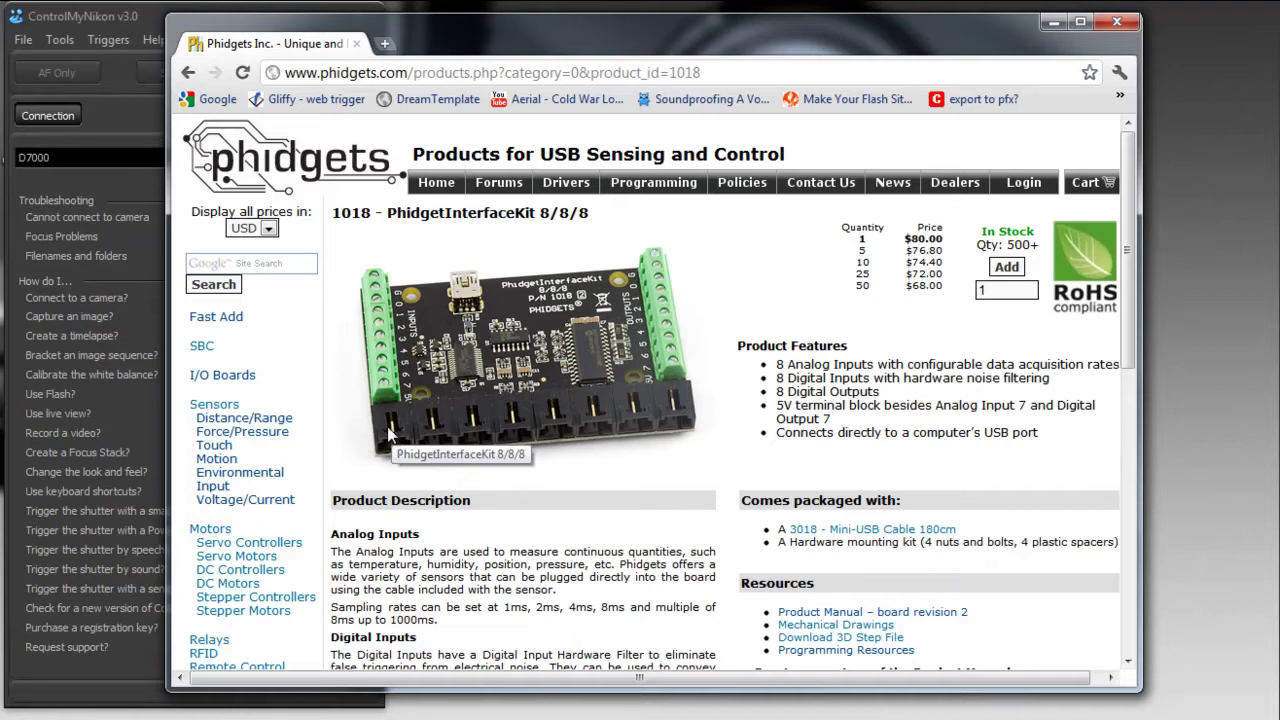
- Browse through the Distance/Range sensor list
{"action": "left_click", "coordinate": [272, 419]}
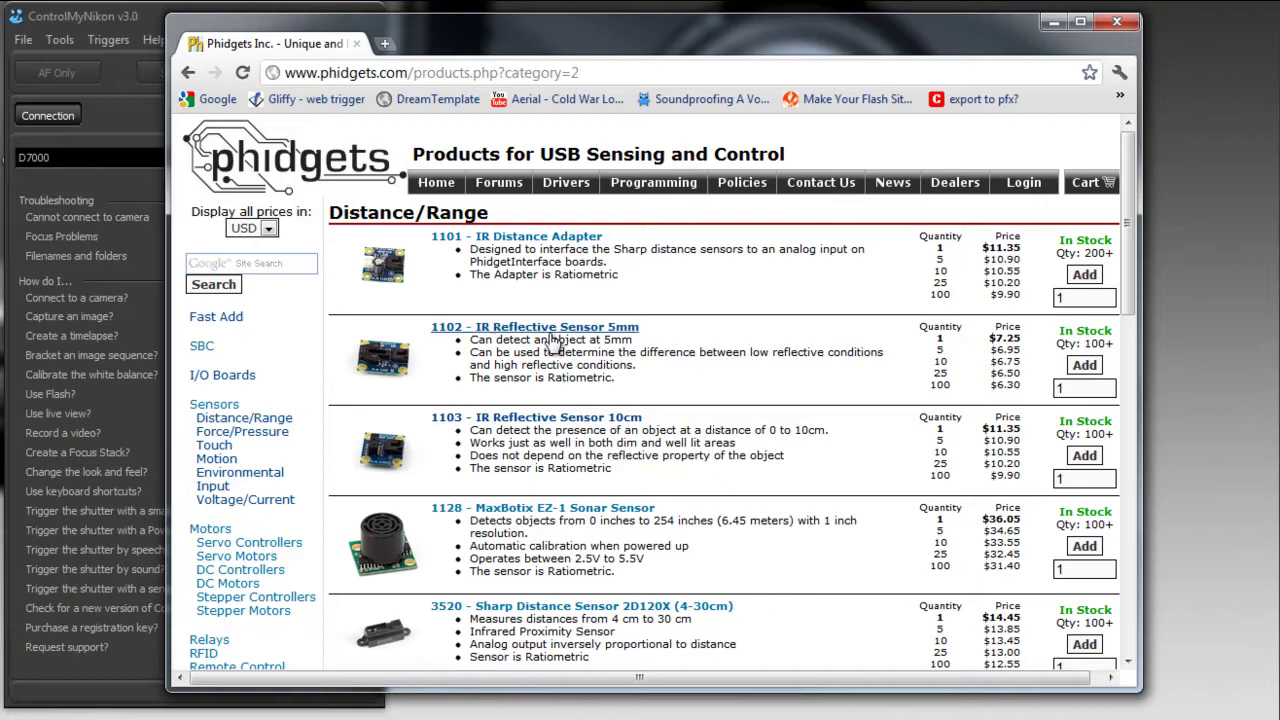
{"action": "scroll", "coordinate": [598, 555], "scroll_direction": "down", "scroll_amount": 1}
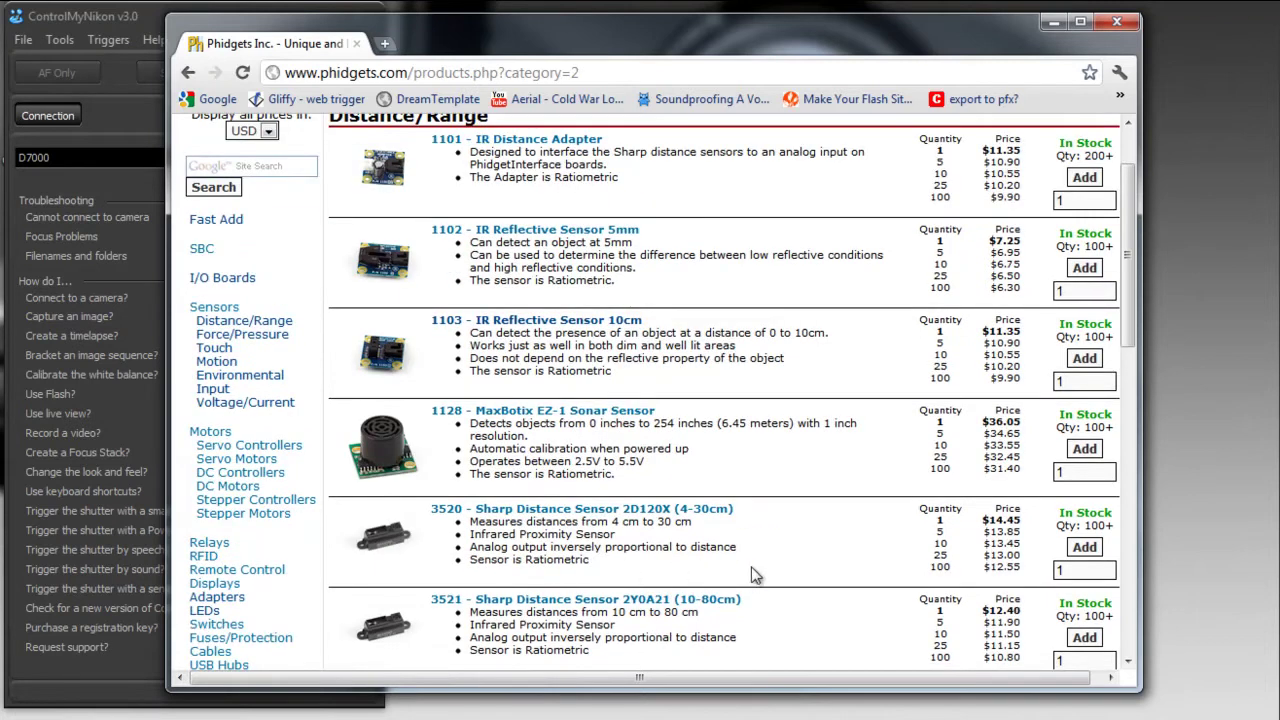
{"action": "scroll", "coordinate": [830, 560], "scroll_direction": "down", "scroll_amount": 5}
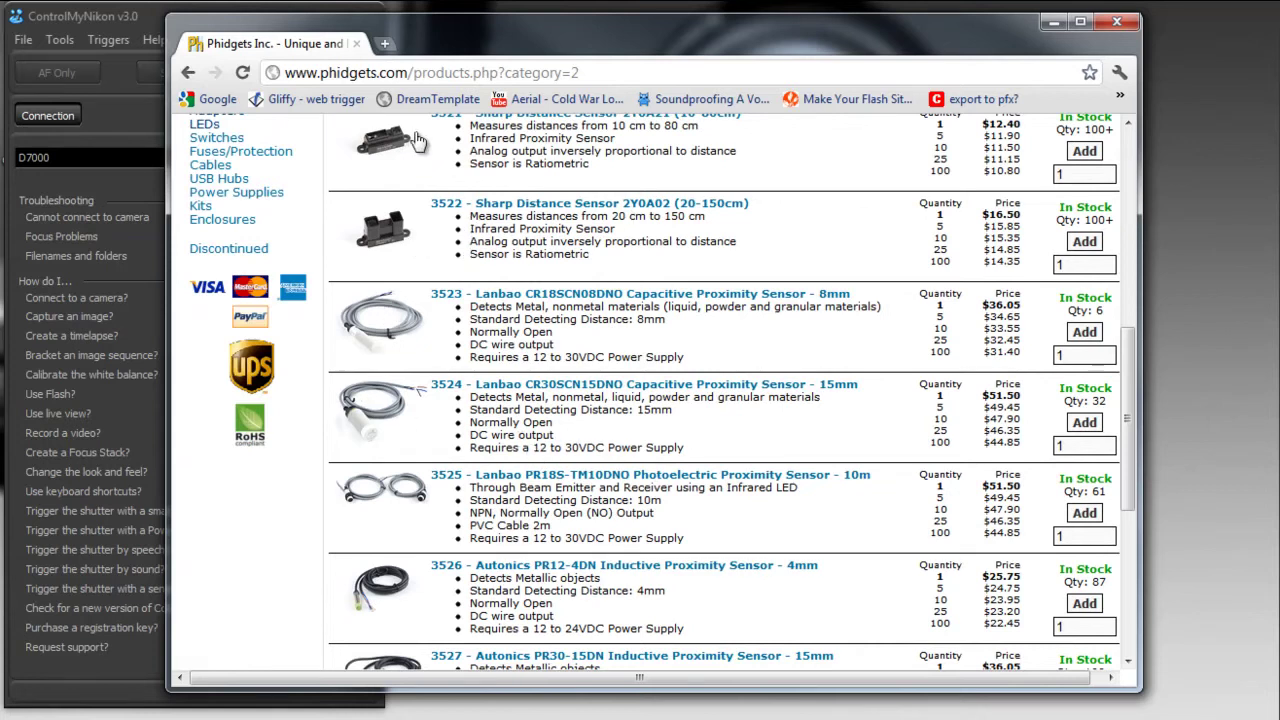
{"action": "scroll", "coordinate": [380, 300], "scroll_direction": "up", "scroll_amount": 4}
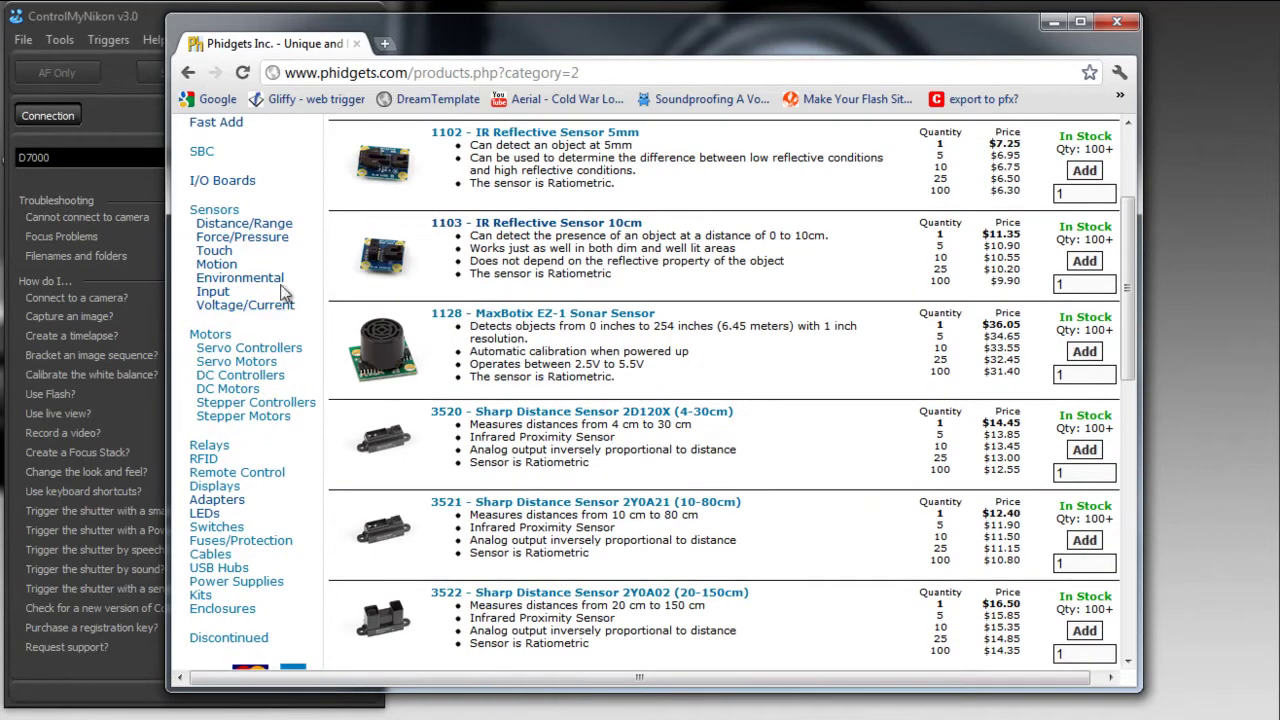
- Look at the Force/Pressure, Touch and Motion sensor lists, including the vibration sensor
{"action": "left_click", "coordinate": [252, 238]}
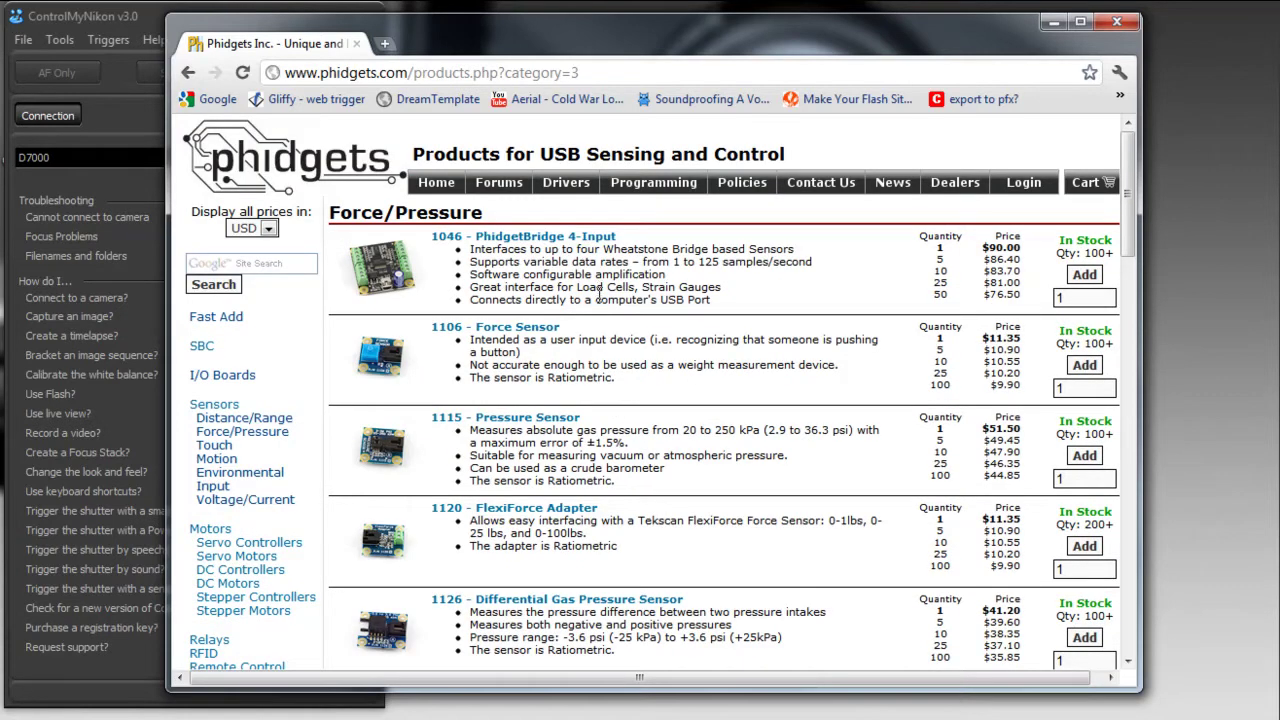
{"action": "left_click", "coordinate": [219, 449]}
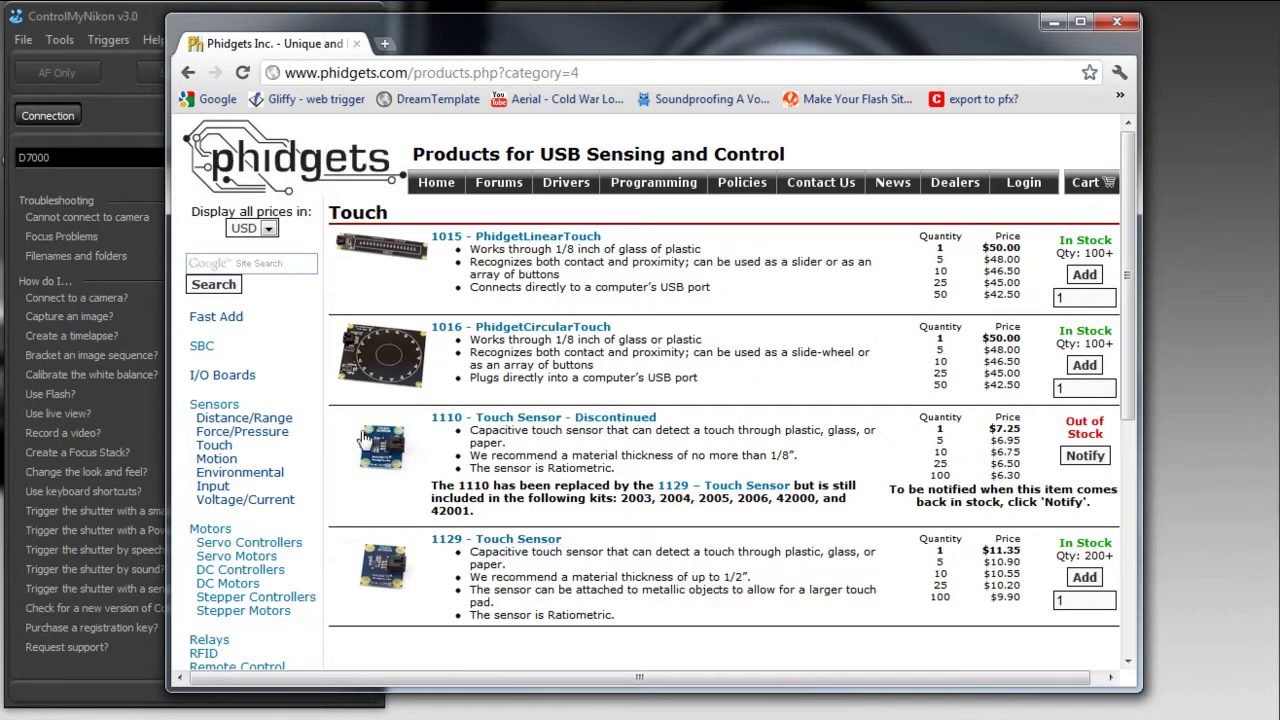
{"action": "left_click", "coordinate": [207, 461]}
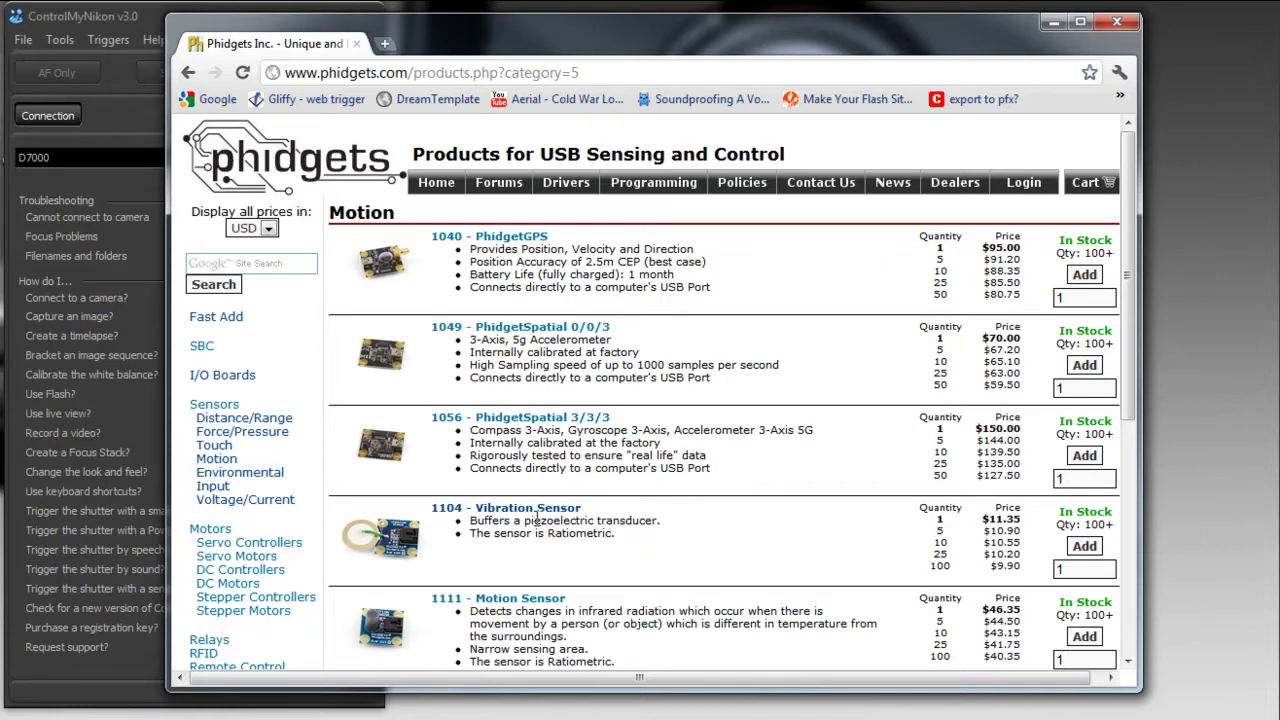
- Open the Environmental sensors list and scroll through its products
{"action": "left_click", "coordinate": [240, 474]}
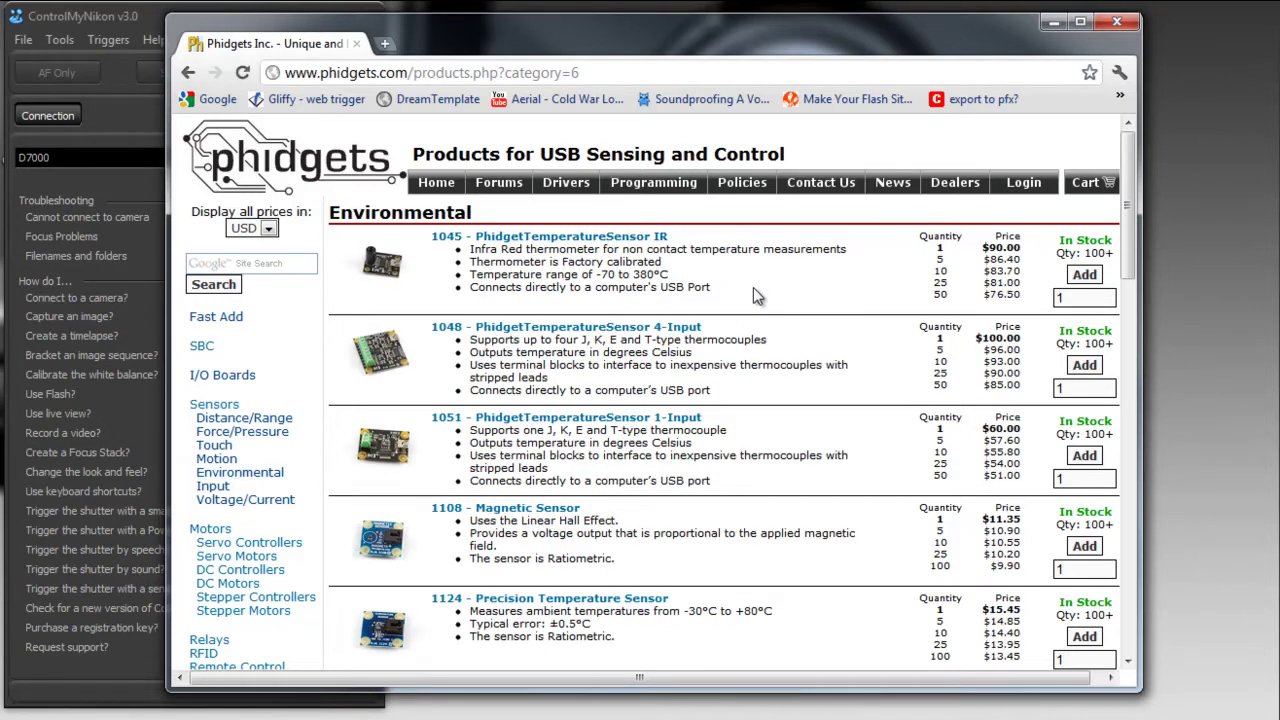
{"action": "scroll", "coordinate": [722, 505], "scroll_direction": "down", "scroll_amount": 2}
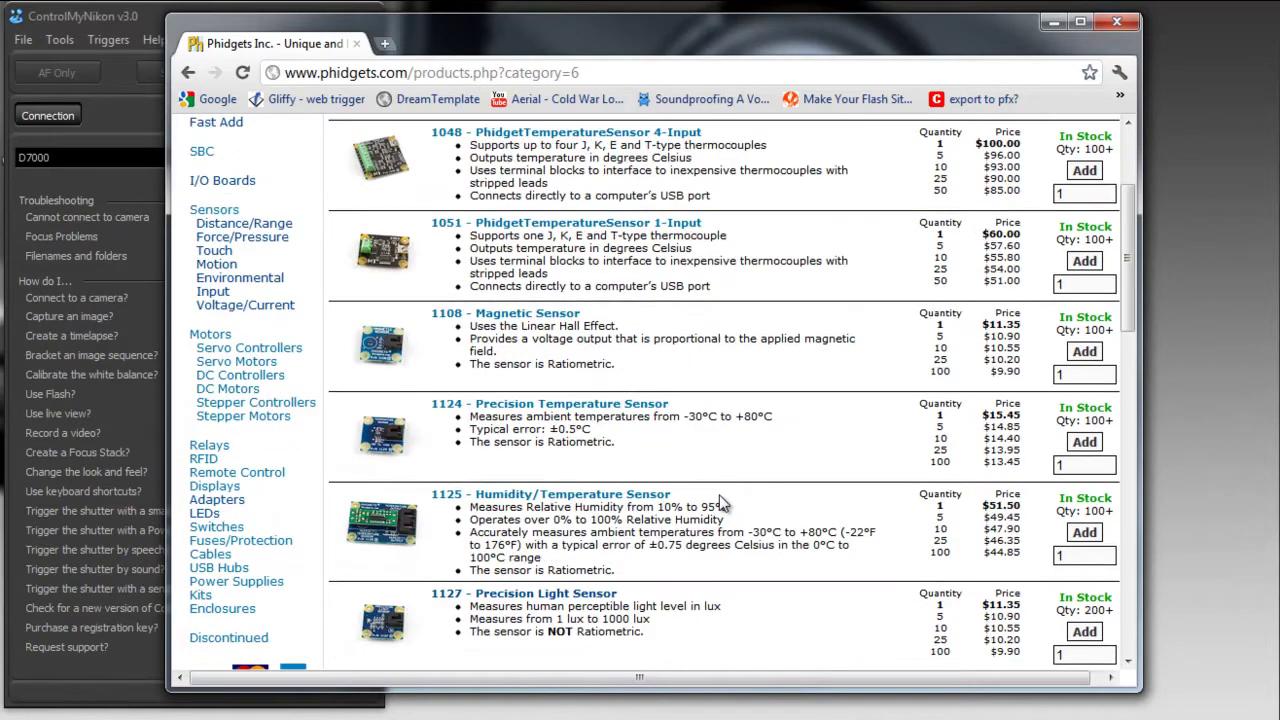
{"action": "scroll", "coordinate": [722, 505], "scroll_direction": "down", "scroll_amount": 1}
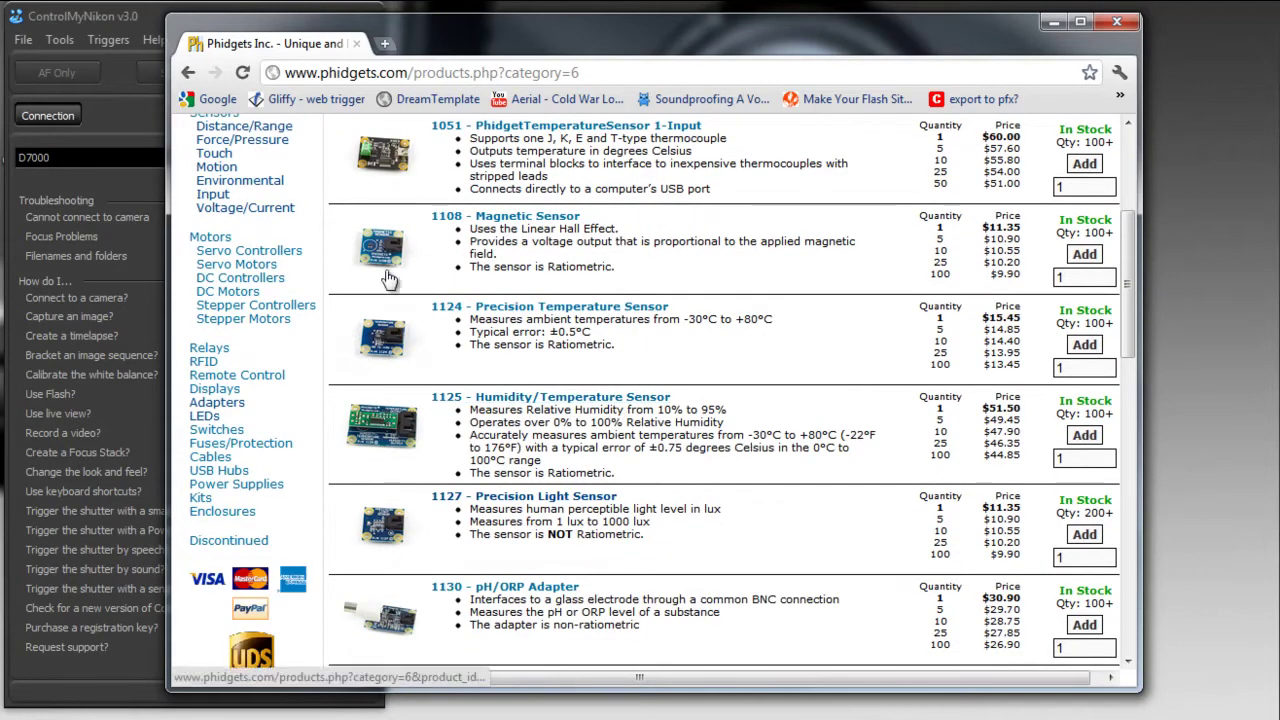
{"action": "scroll", "coordinate": [435, 260], "scroll_direction": "up", "scroll_amount": 2}
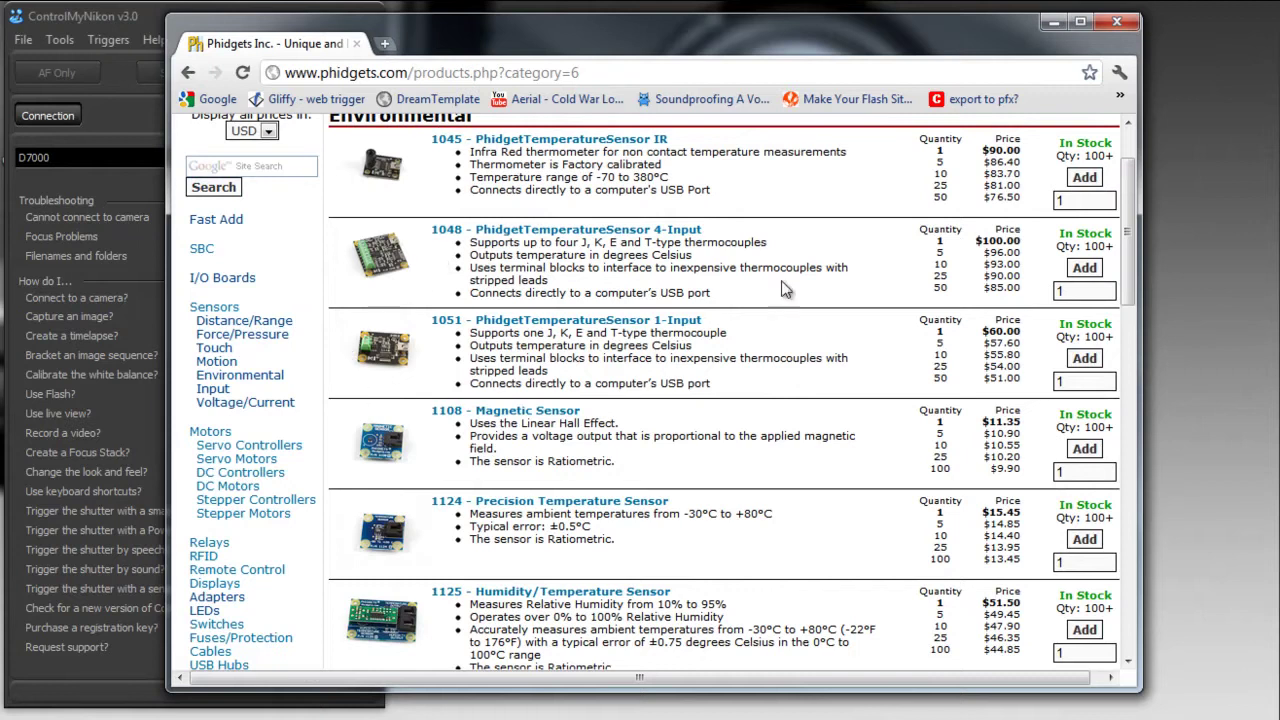
{"action": "scroll", "coordinate": [1128, 270], "scroll_direction": "up", "scroll_amount": 1}
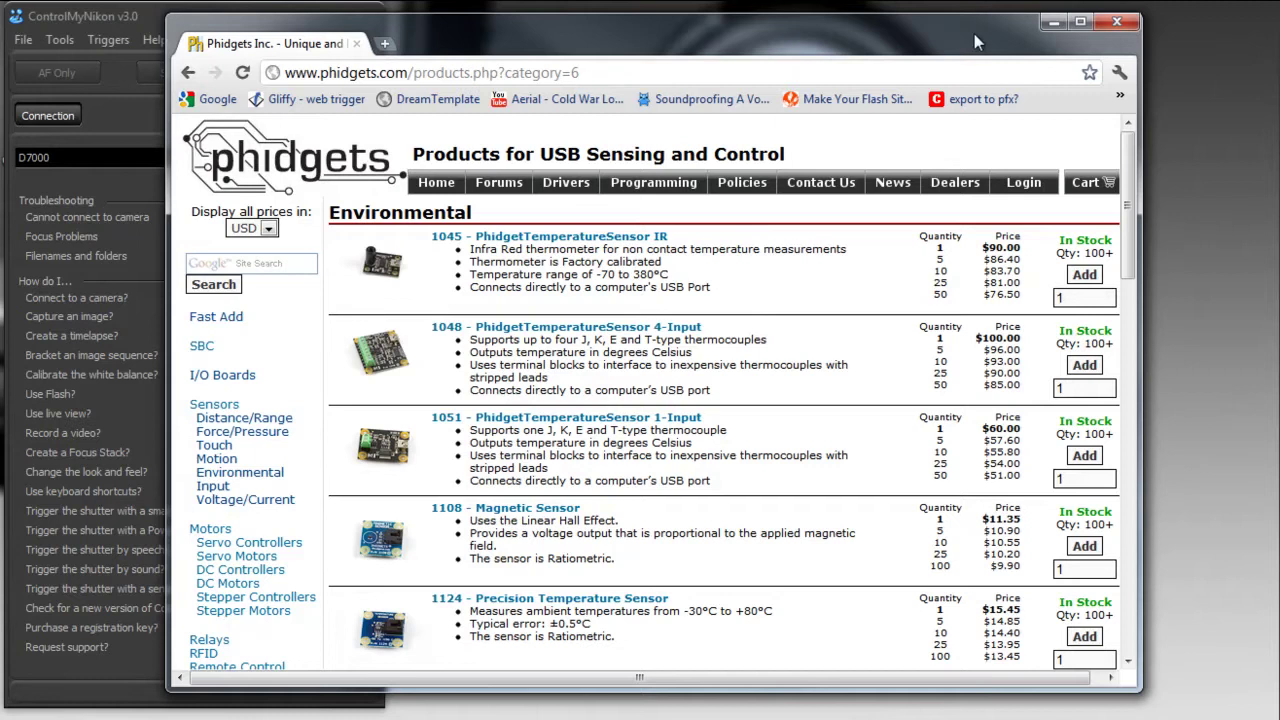
{"action": "left_click_drag", "start_coordinate": [974, 34], "coordinate": [962, 32]}
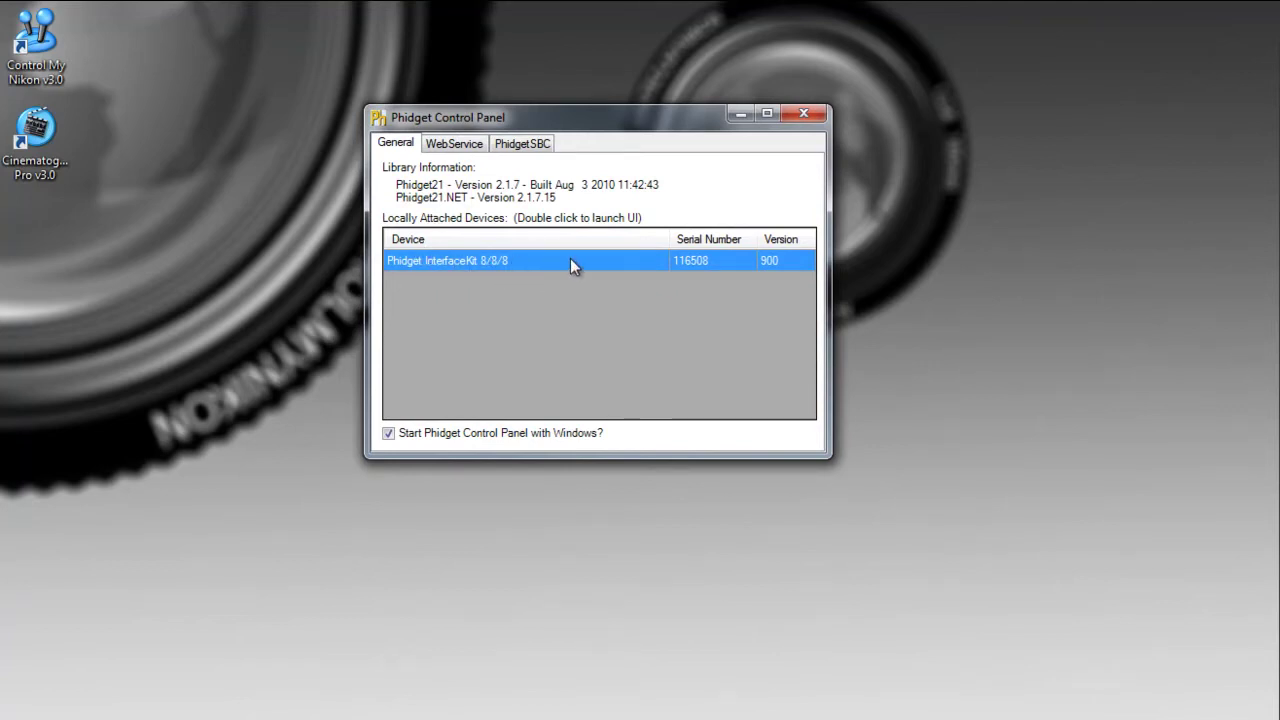
- View the InterfaceKit 8/8/8 board's monitoring window, then close it
{"action": "double_click", "coordinate": [493, 262]}
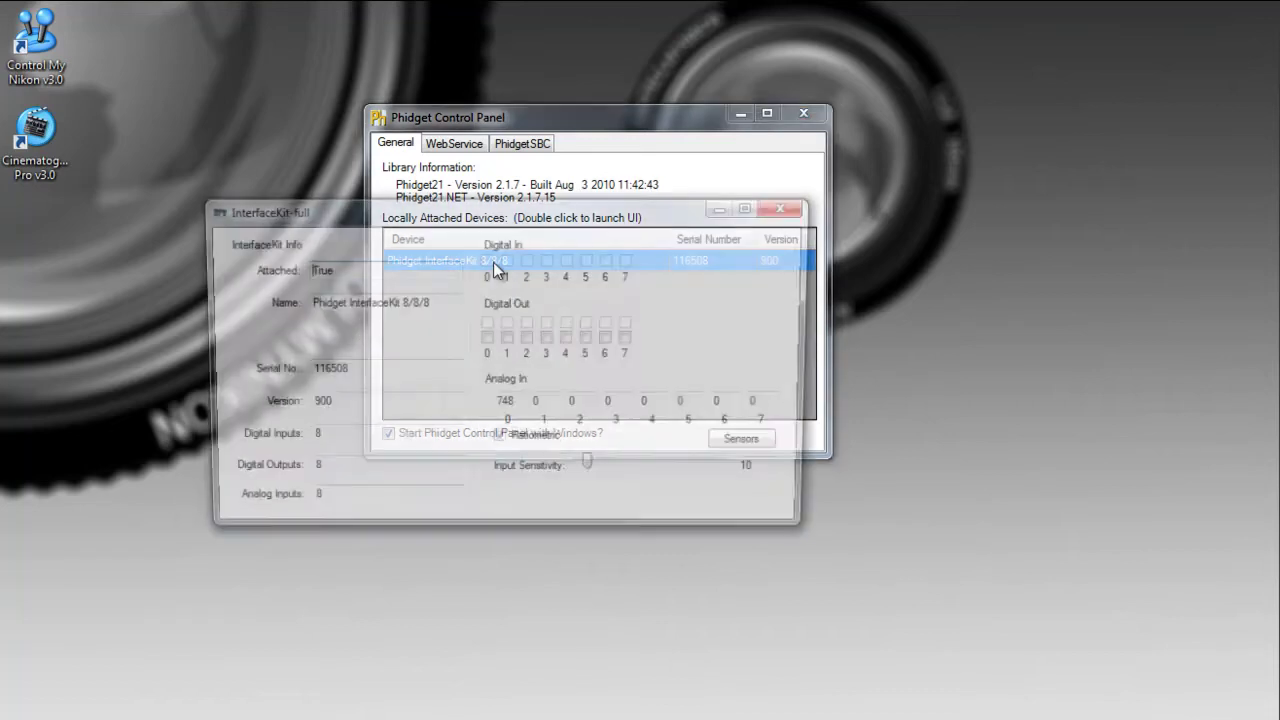
{"action": "left_click_drag", "start_coordinate": [569, 214], "coordinate": [564, 255]}
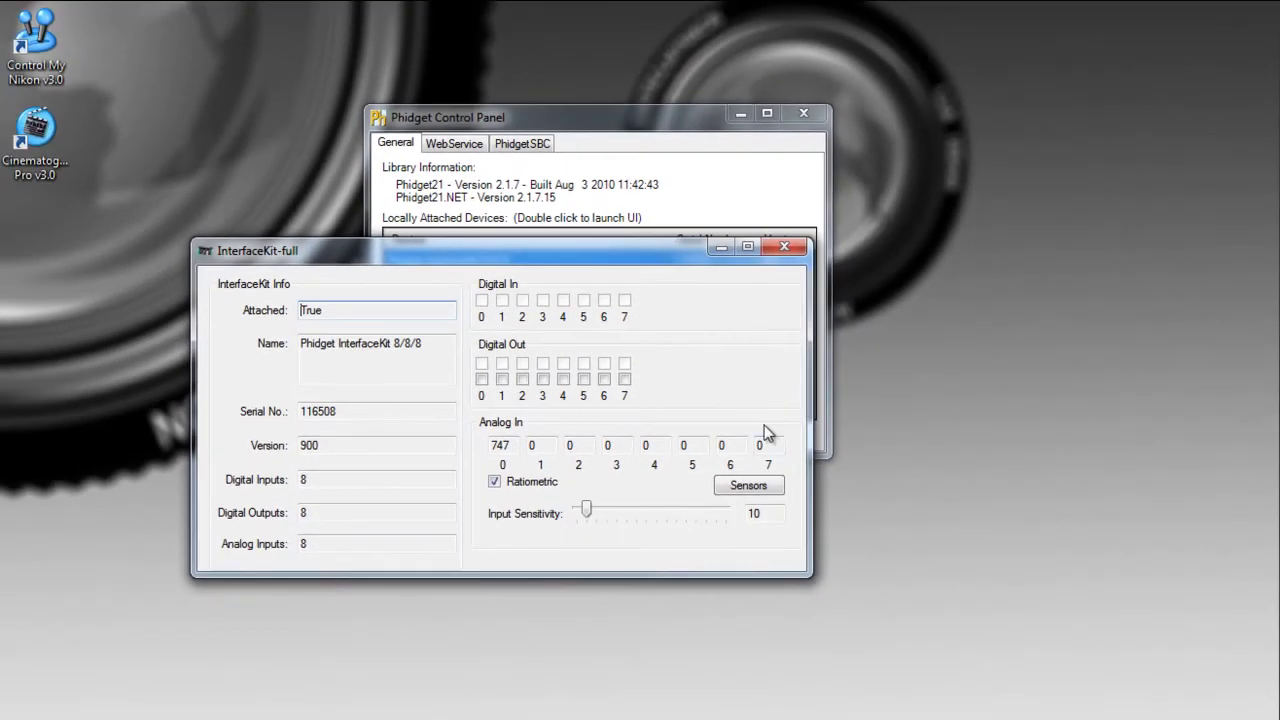
{"action": "left_click", "coordinate": [789, 252]}
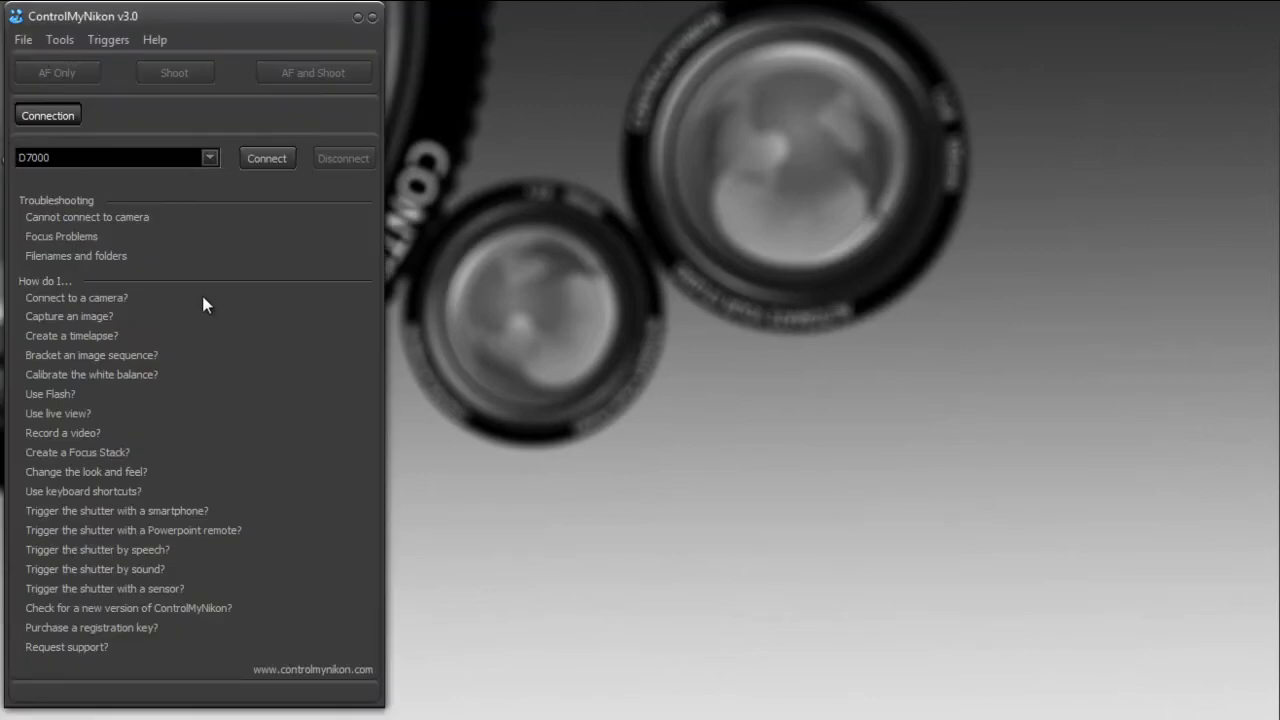
- Open the Phidget trigger settings and a Trigger Log widened to show the interface-kit connection line
{"action": "left_click", "coordinate": [109, 39]}
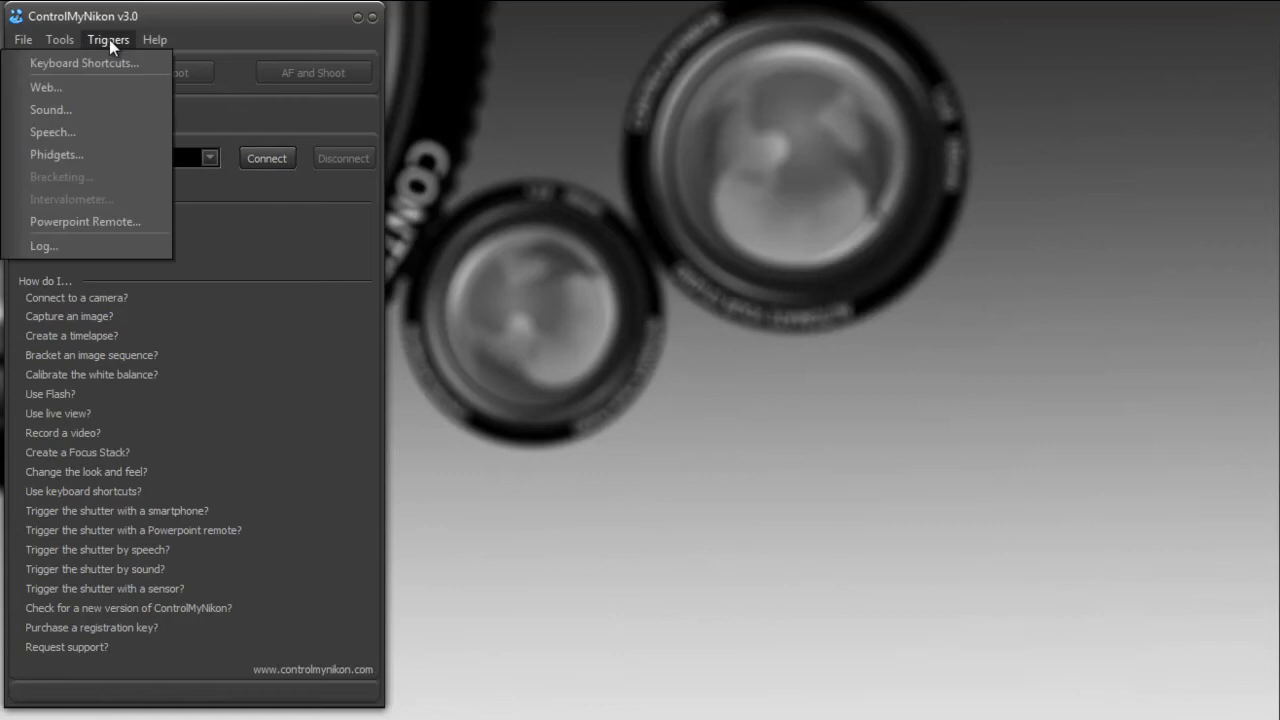
{"action": "left_click", "coordinate": [78, 155]}
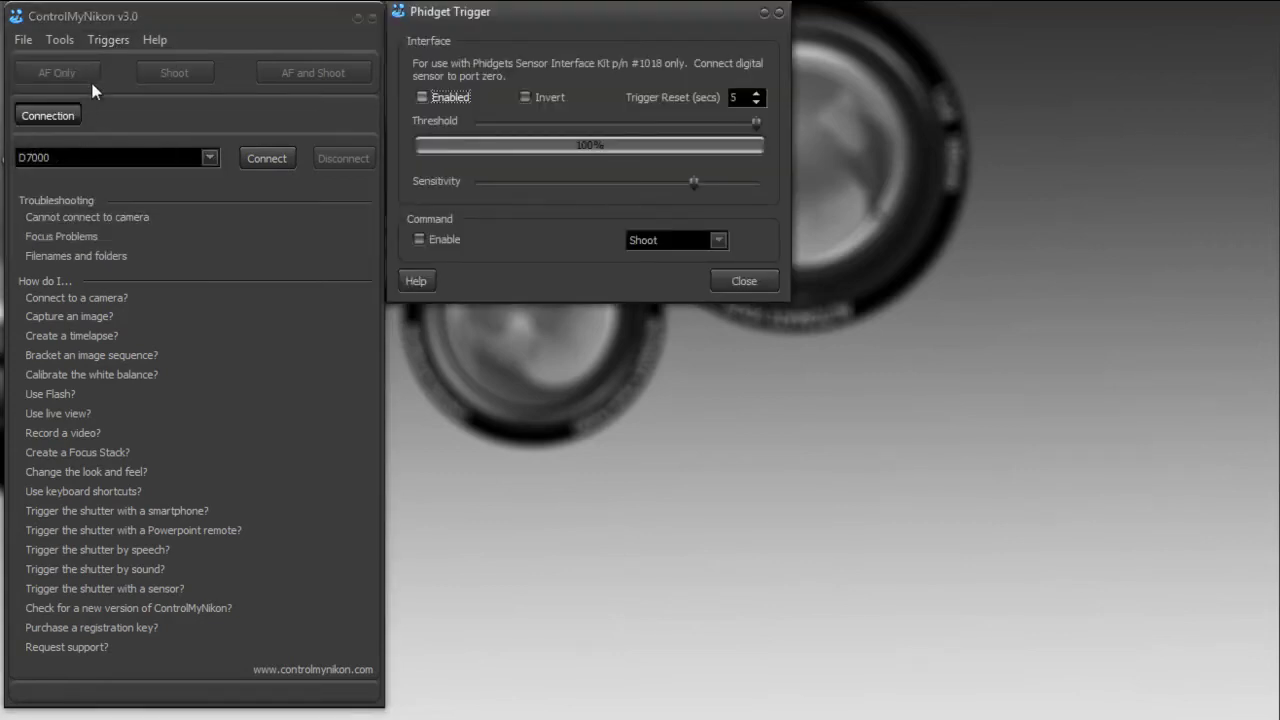
{"action": "left_click", "coordinate": [107, 38]}
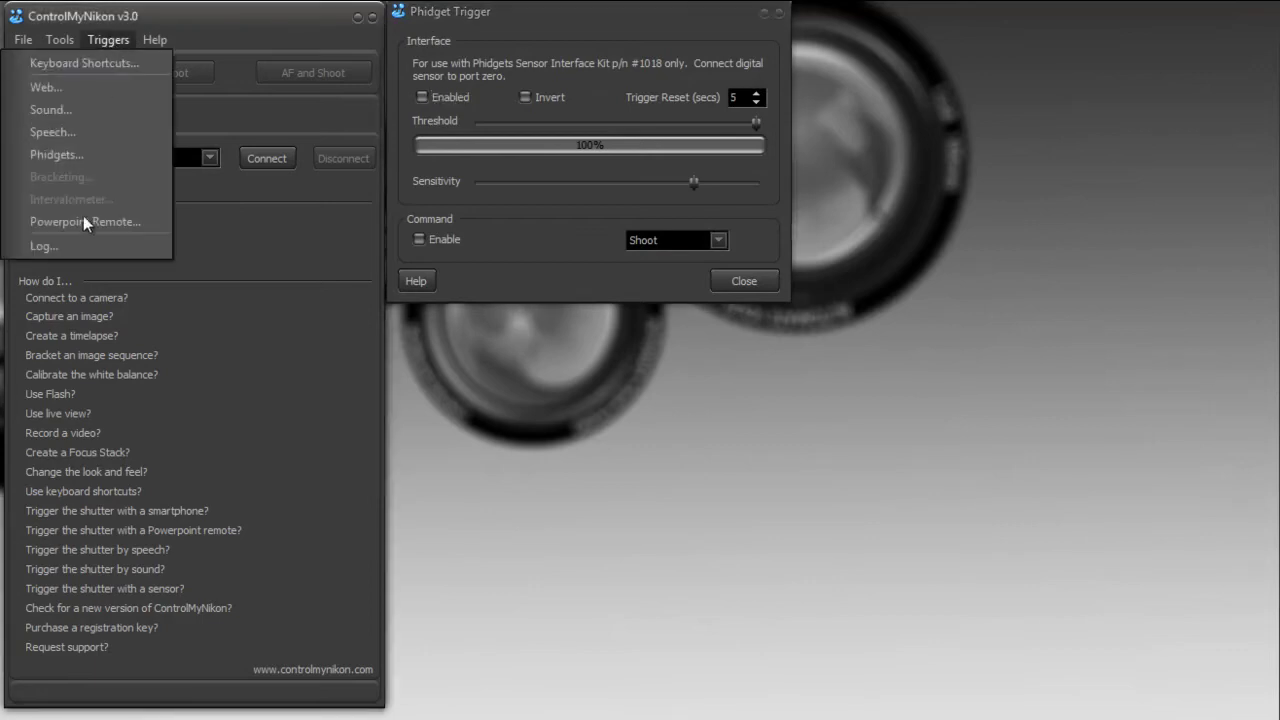
{"action": "left_click", "coordinate": [80, 244]}
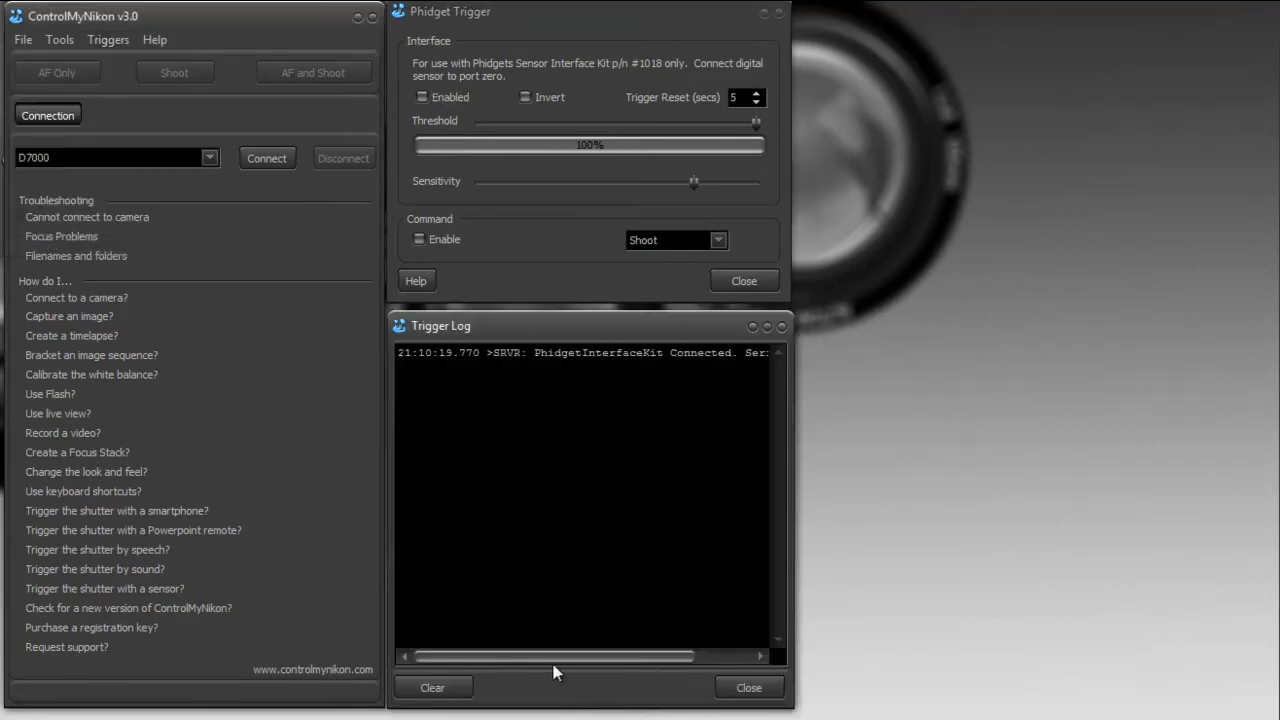
{"action": "left_click_drag", "start_coordinate": [549, 668], "coordinate": [612, 668]}
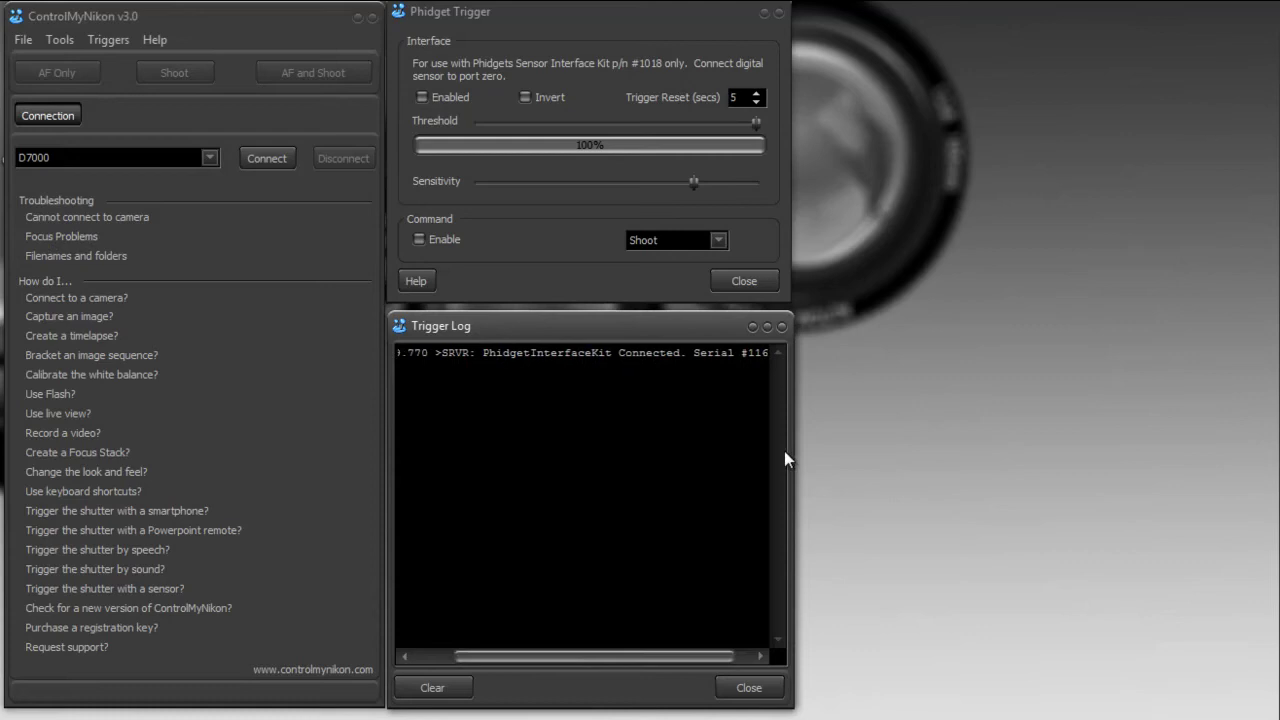
{"action": "left_click_drag", "start_coordinate": [792, 451], "coordinate": [914, 451]}
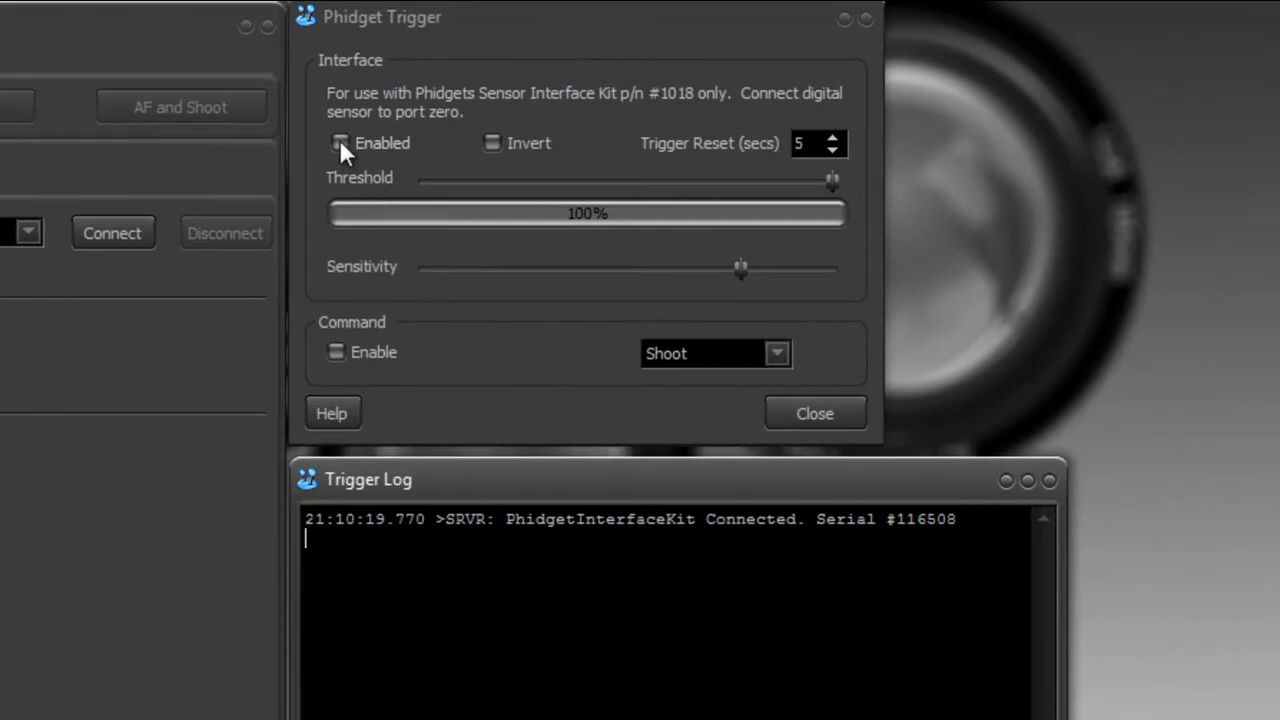
- Enable the Phidget trigger and tune its Sensitivity so the monitored input reads 81%
{"action": "left_click", "coordinate": [344, 140]}
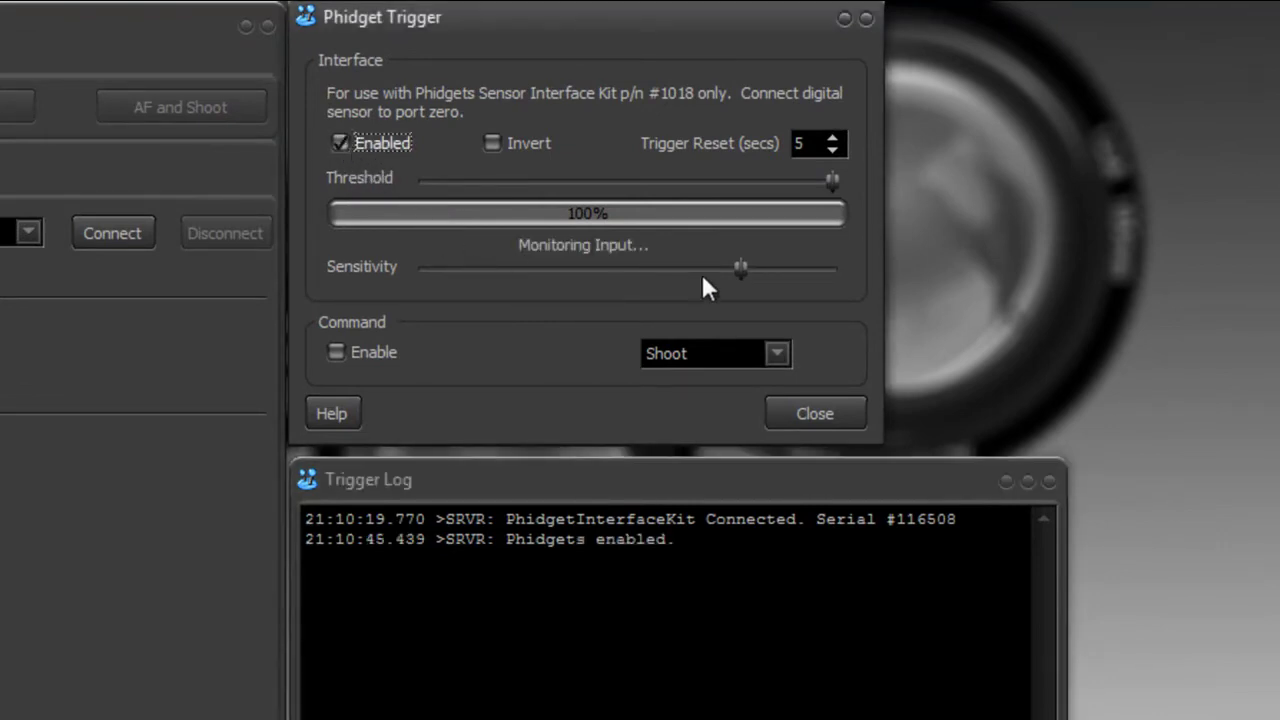
{"action": "left_click_drag", "start_coordinate": [738, 269], "coordinate": [657, 282]}
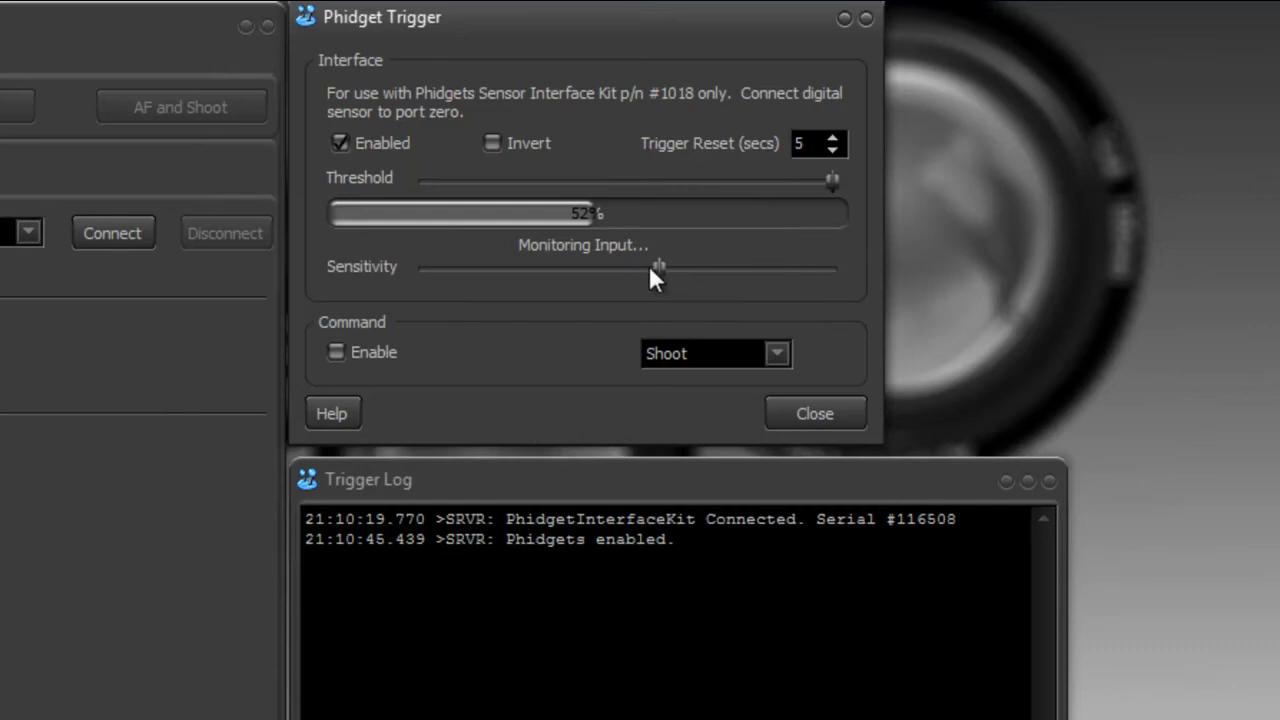
{"action": "left_click_drag", "start_coordinate": [649, 266], "coordinate": [719, 278]}
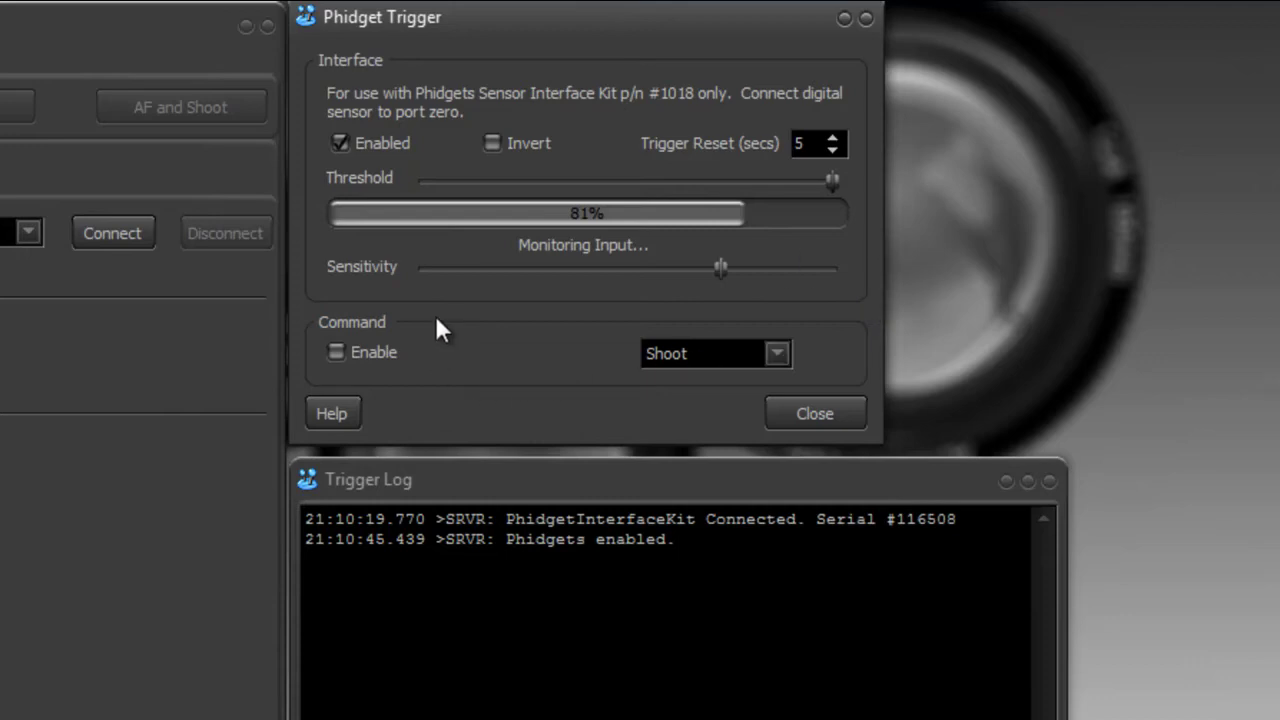
- Connect to the D7000 camera and lower the trigger sensitivity so the input reads 72%
{"action": "left_click", "coordinate": [117, 234]}
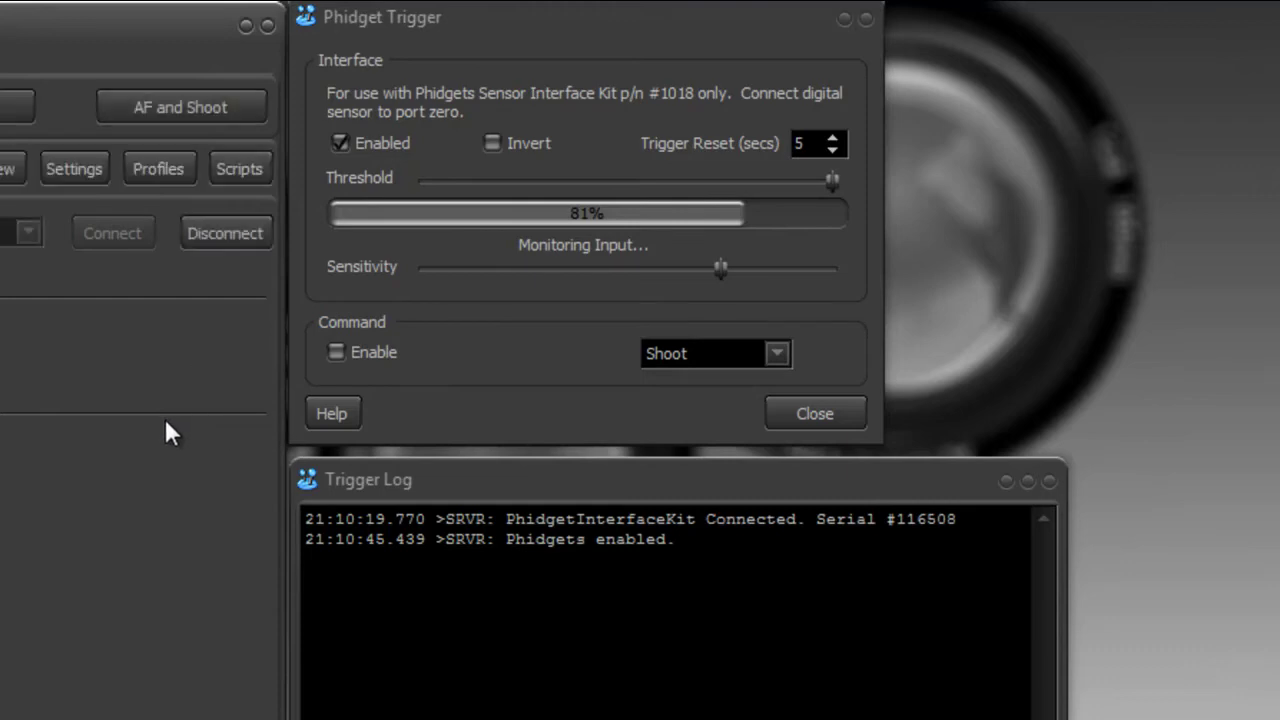
{"action": "left_click", "coordinate": [544, 270]}
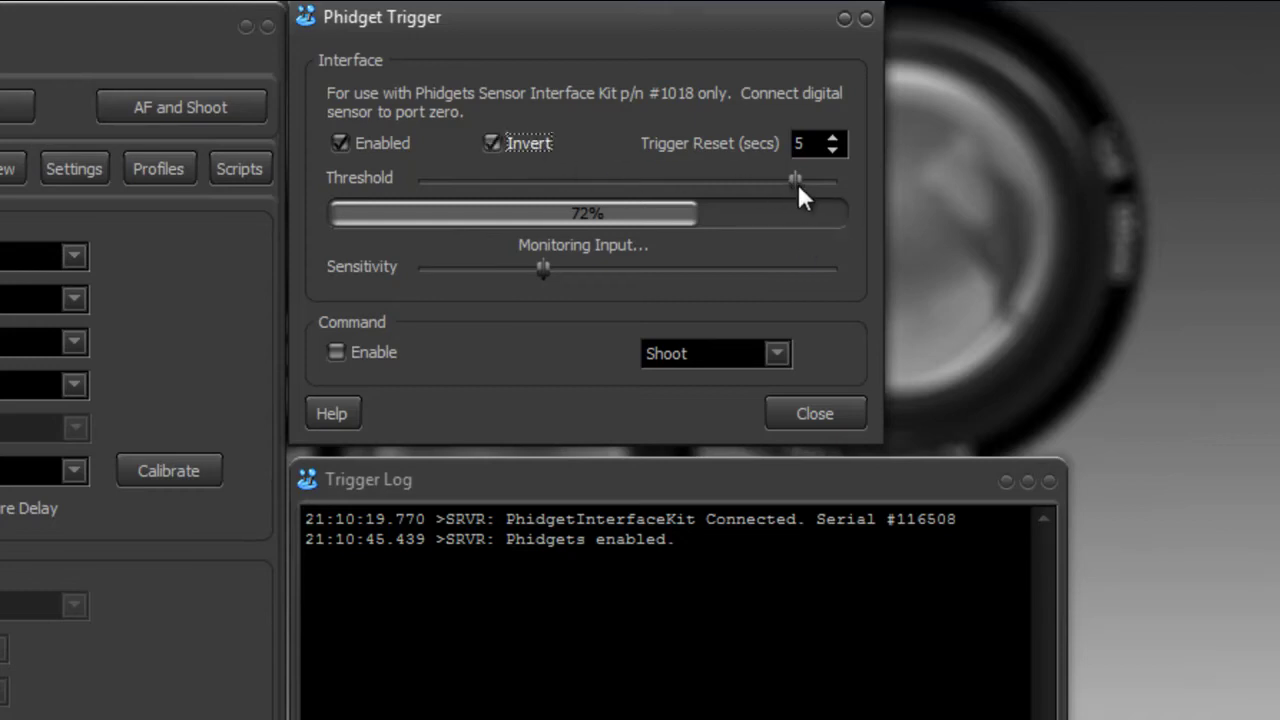
- Lower the Threshold slider until the trigger reports 'Threshold exceeded input. Triggering...'
{"action": "left_click_drag", "start_coordinate": [797, 183], "coordinate": [783, 181]}
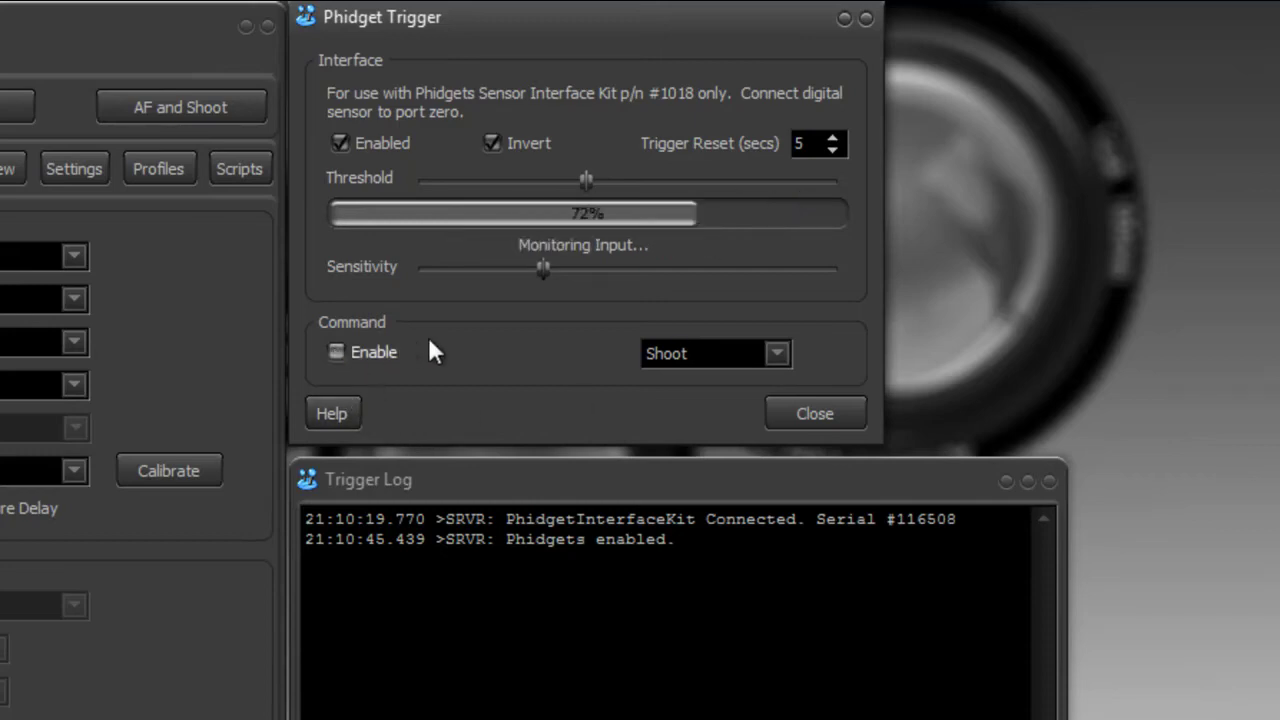
- Keep Shoot as the Phidget trigger command and enable it, logging a Shoot entry
{"action": "left_click", "coordinate": [777, 354]}
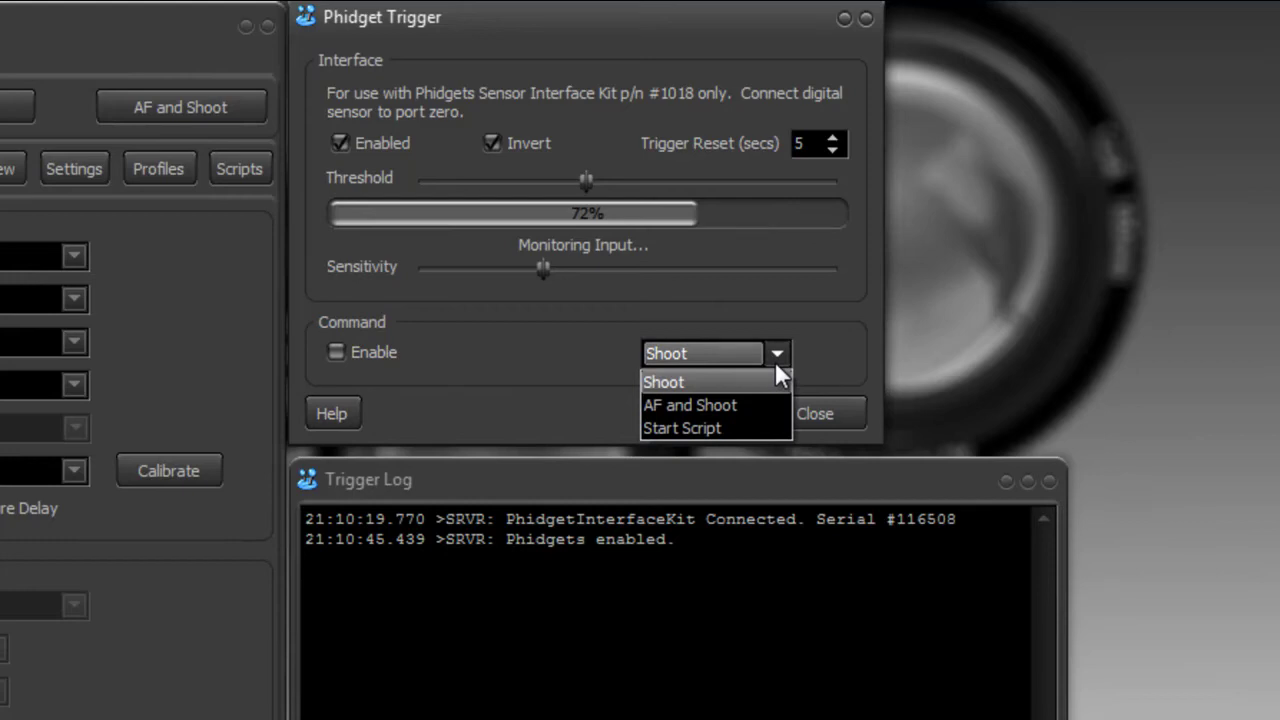
{"action": "left_click", "coordinate": [357, 347]}
{"action": "left_click", "coordinate": [350, 352]}
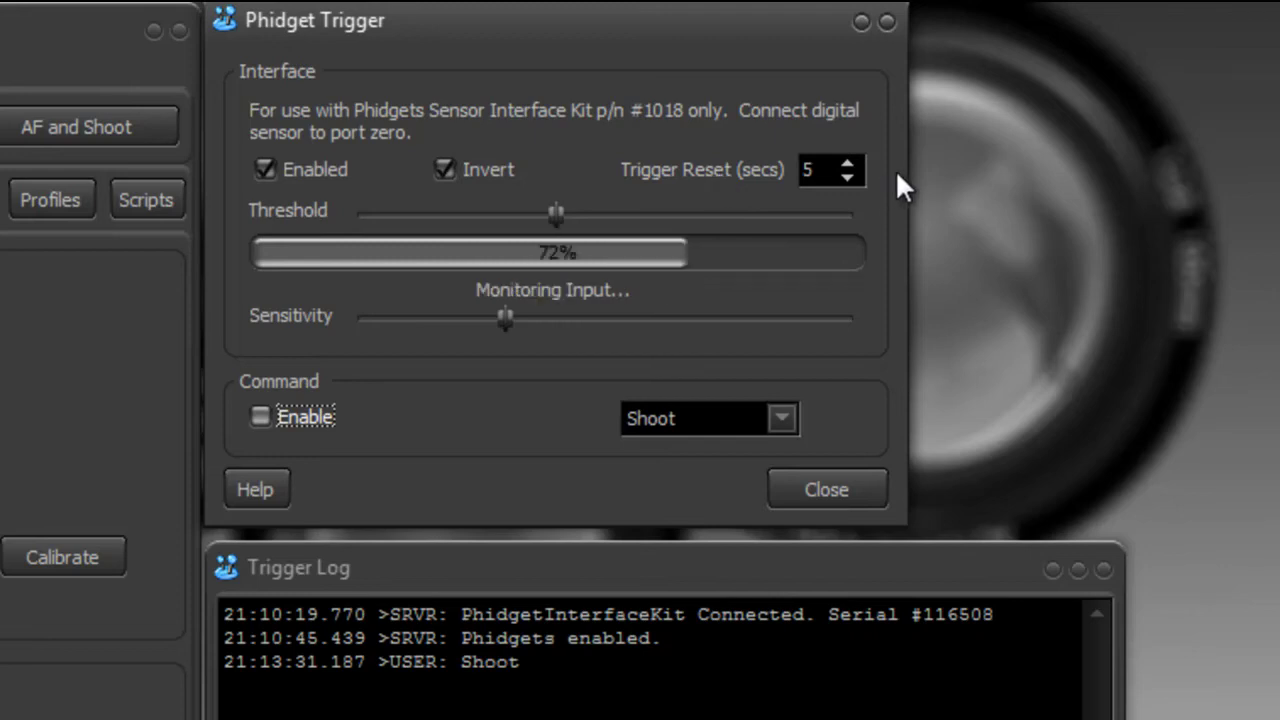
- Untick the Invert option in the Phidget Trigger dialog
{"action": "left_click", "coordinate": [830, 172]}
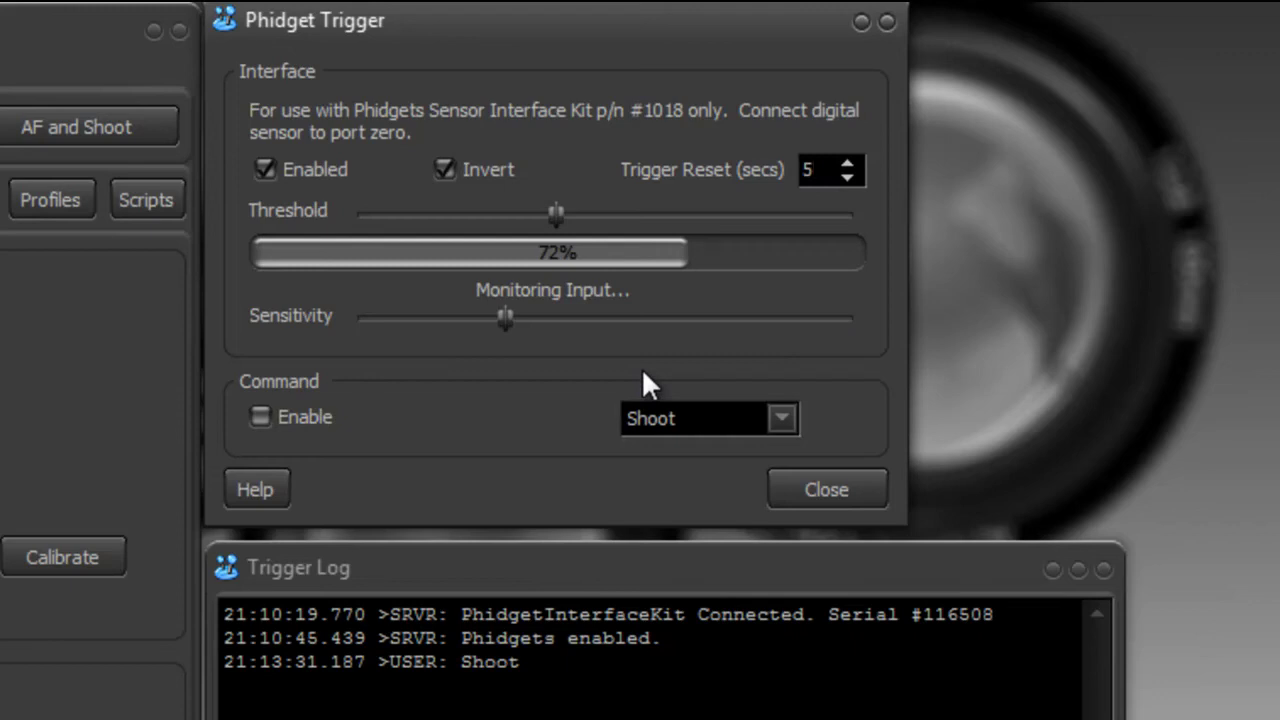
- Turn off invert, then lower the sensitivity and threshold to just above the sensor's 56% reading
{"action": "left_click", "coordinate": [446, 168]}
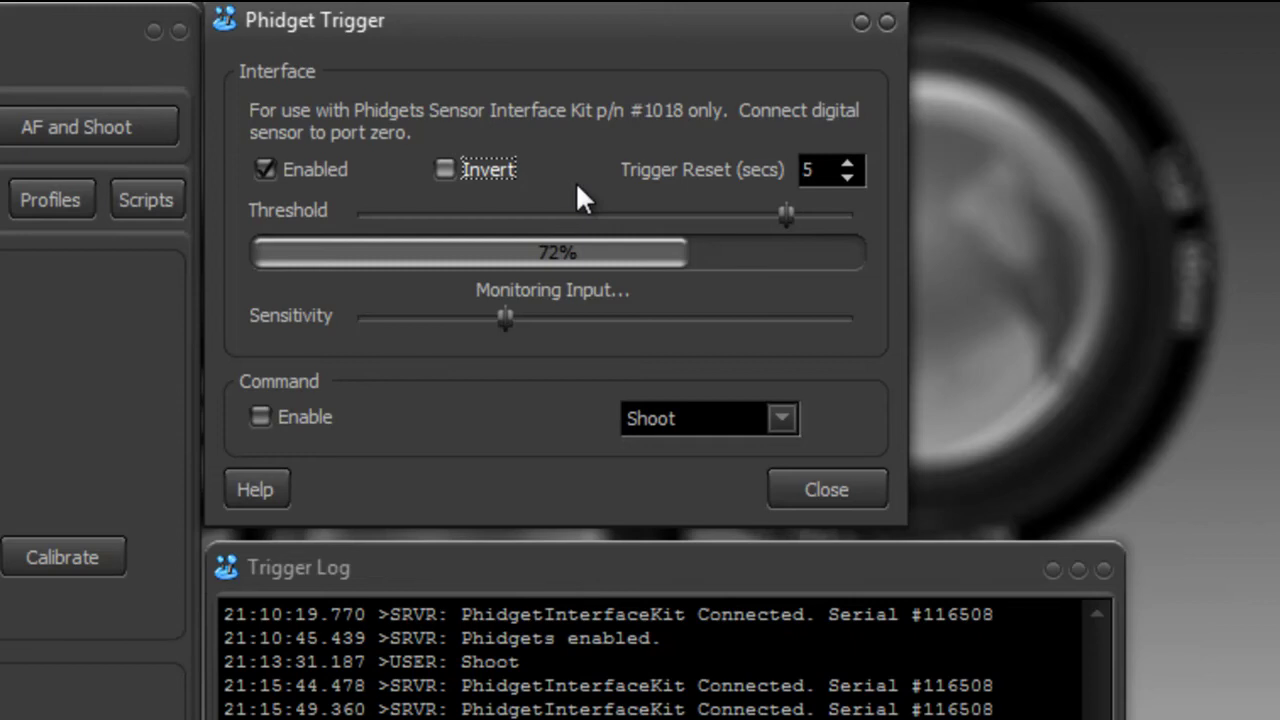
{"action": "left_click_drag", "start_coordinate": [501, 316], "coordinate": [405, 316]}
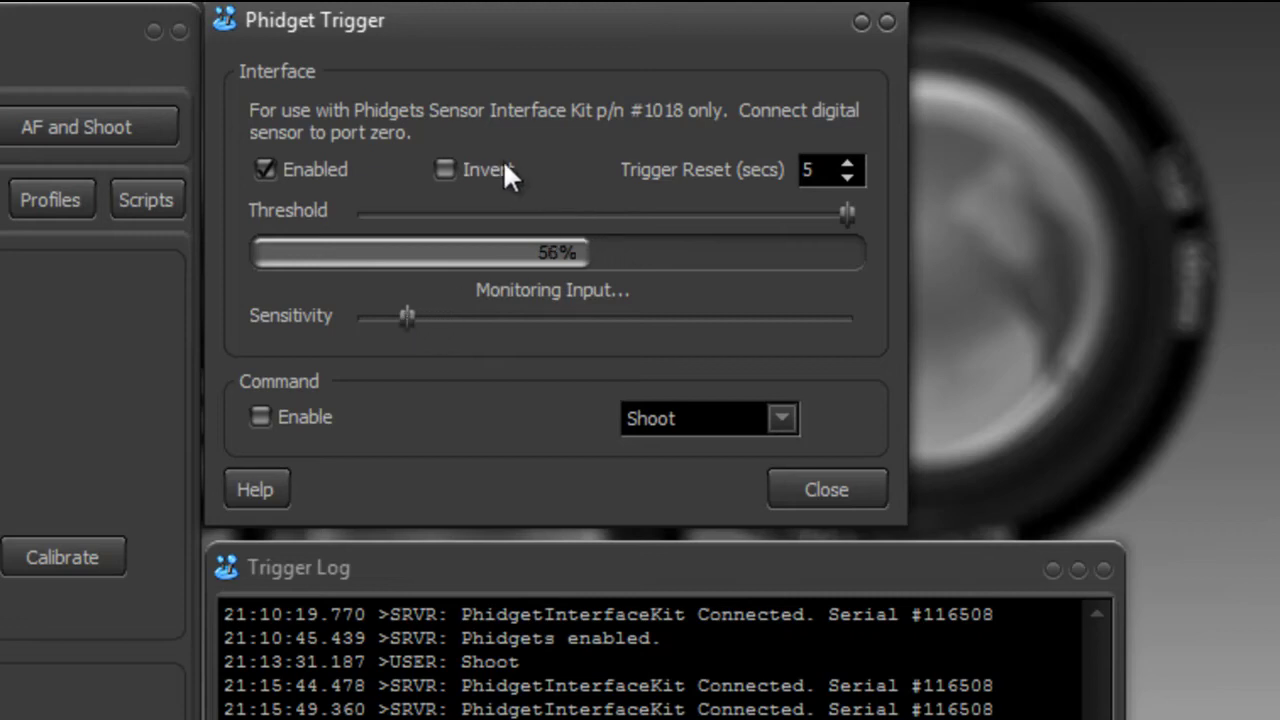
{"action": "left_click_drag", "start_coordinate": [855, 212], "coordinate": [679, 296]}
- Tick Command Enable to re-activate the Shoot command in the Phidget Trigger dialog
{"action": "left_click", "coordinate": [310, 418]}
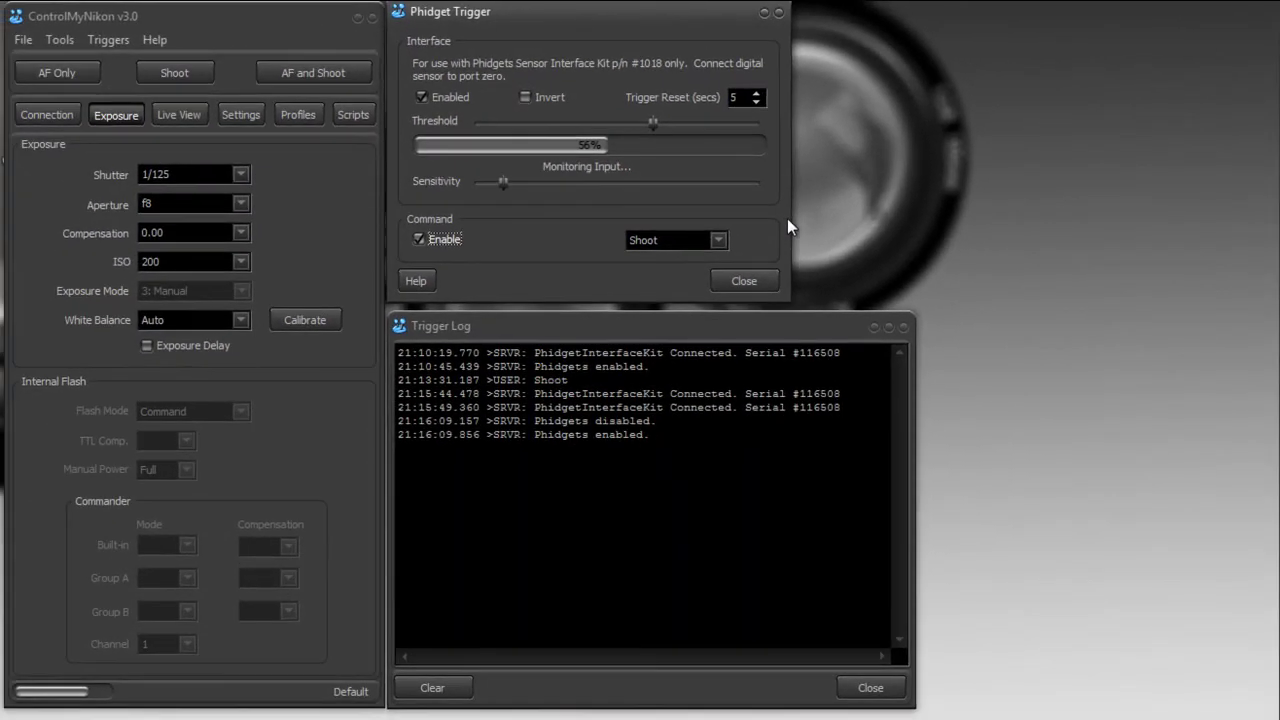